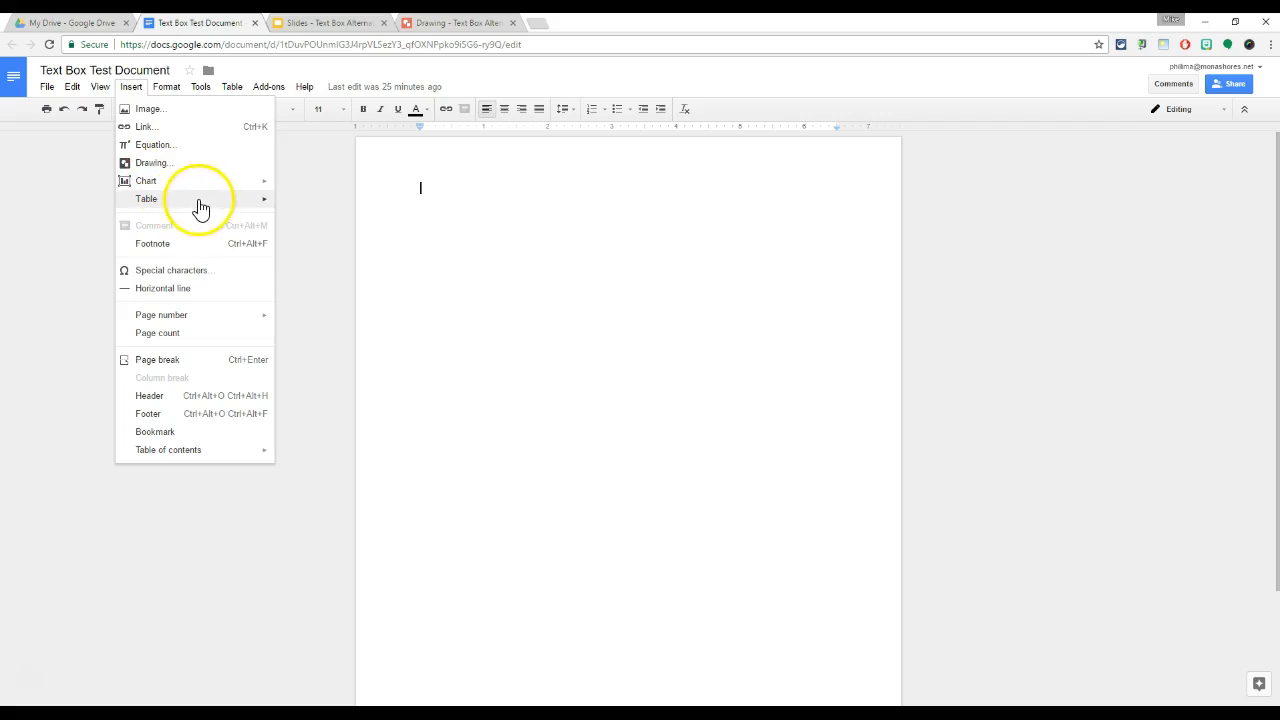
# Step: Try a single-cell table as a text box in the blank document and undo the insertion
pyautogui.click(284, 207)
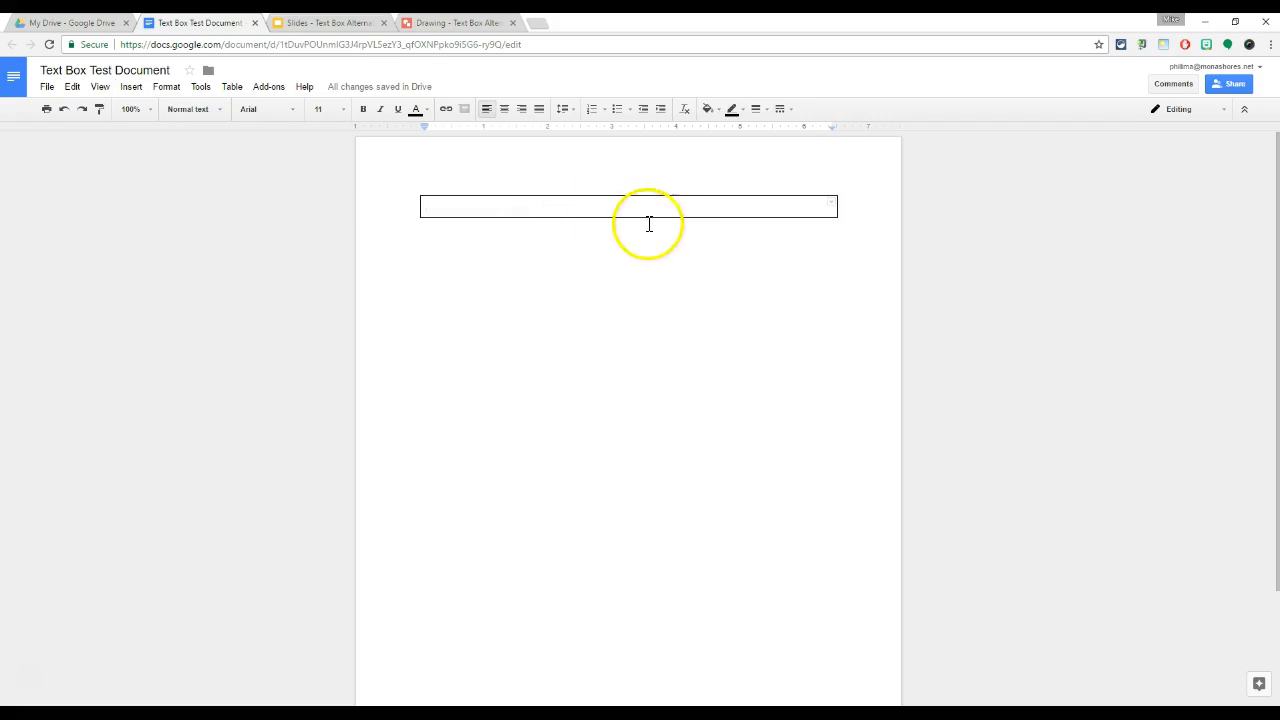
pyautogui.hotkey('ctrl', 'z')
# Step: Insert a drawing into the document containing a large text box that reads "Here is a text box"
pyautogui.click(131, 87)
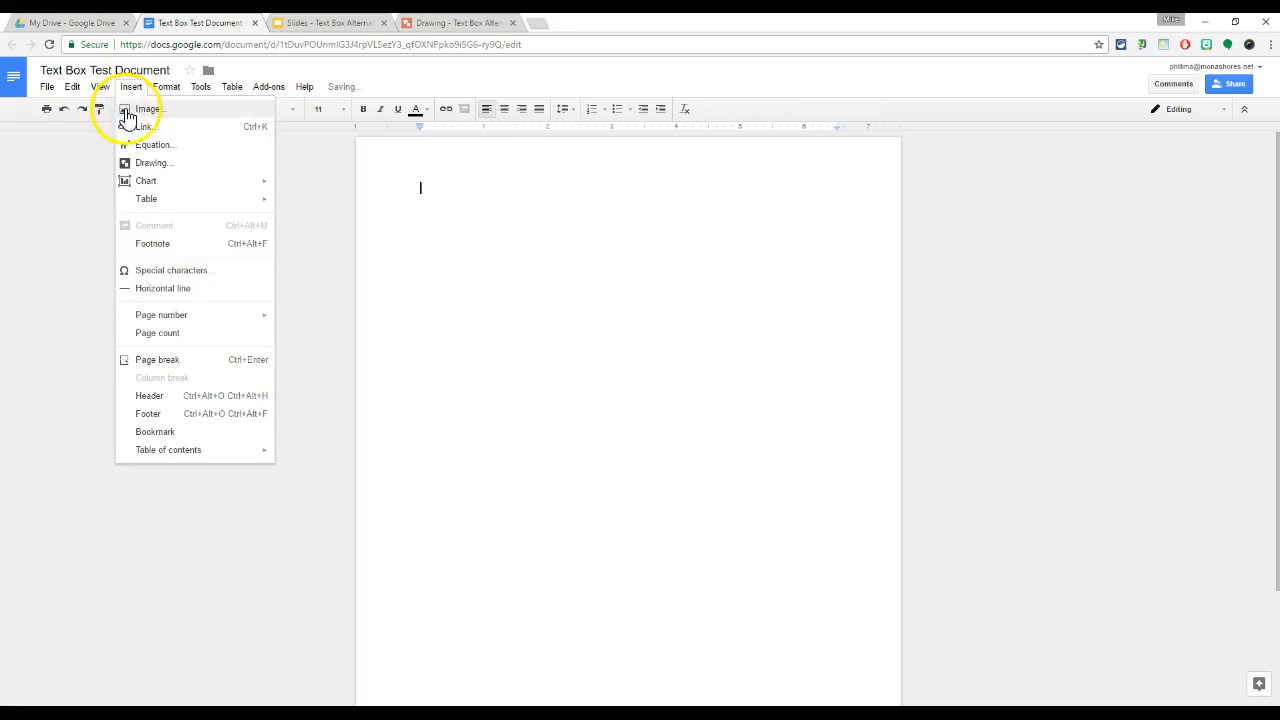
pyautogui.click(146, 165)
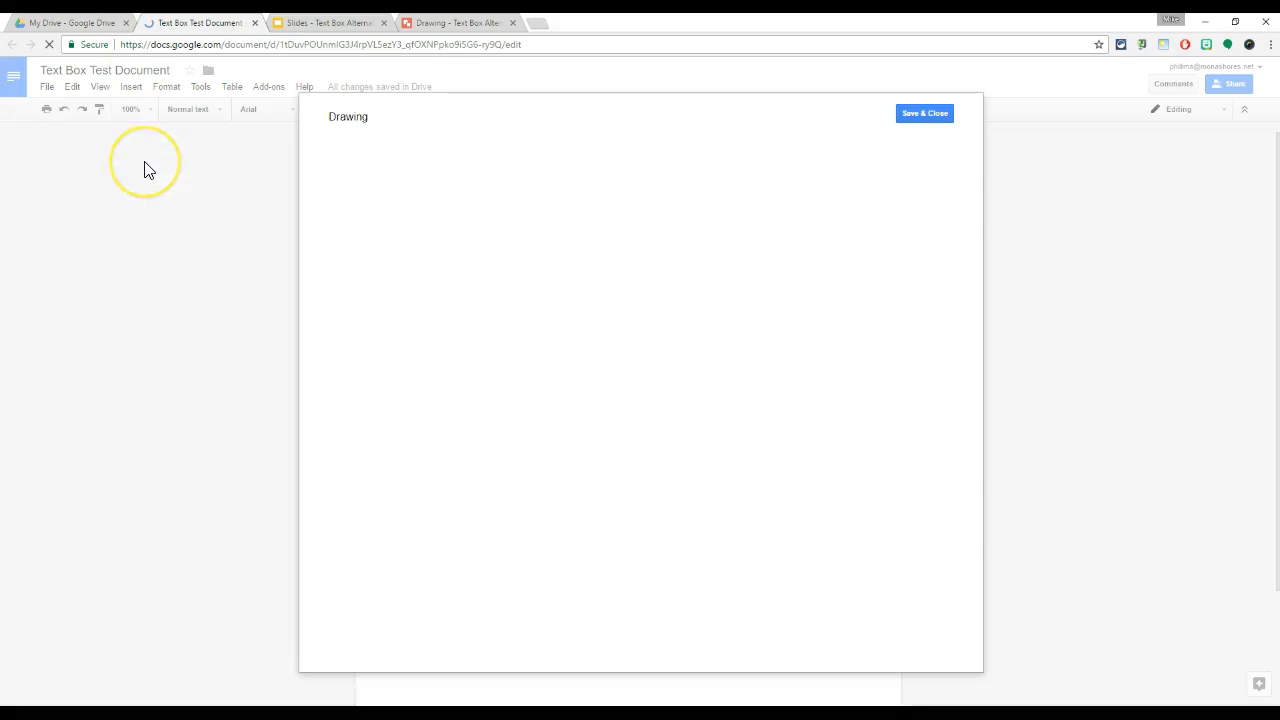
pyautogui.click(529, 146)
pyautogui.moveTo(348, 182)
pyautogui.mouseDown()
pyautogui.moveTo(802, 470)
pyautogui.moveTo(895, 455)
pyautogui.mouseUp()
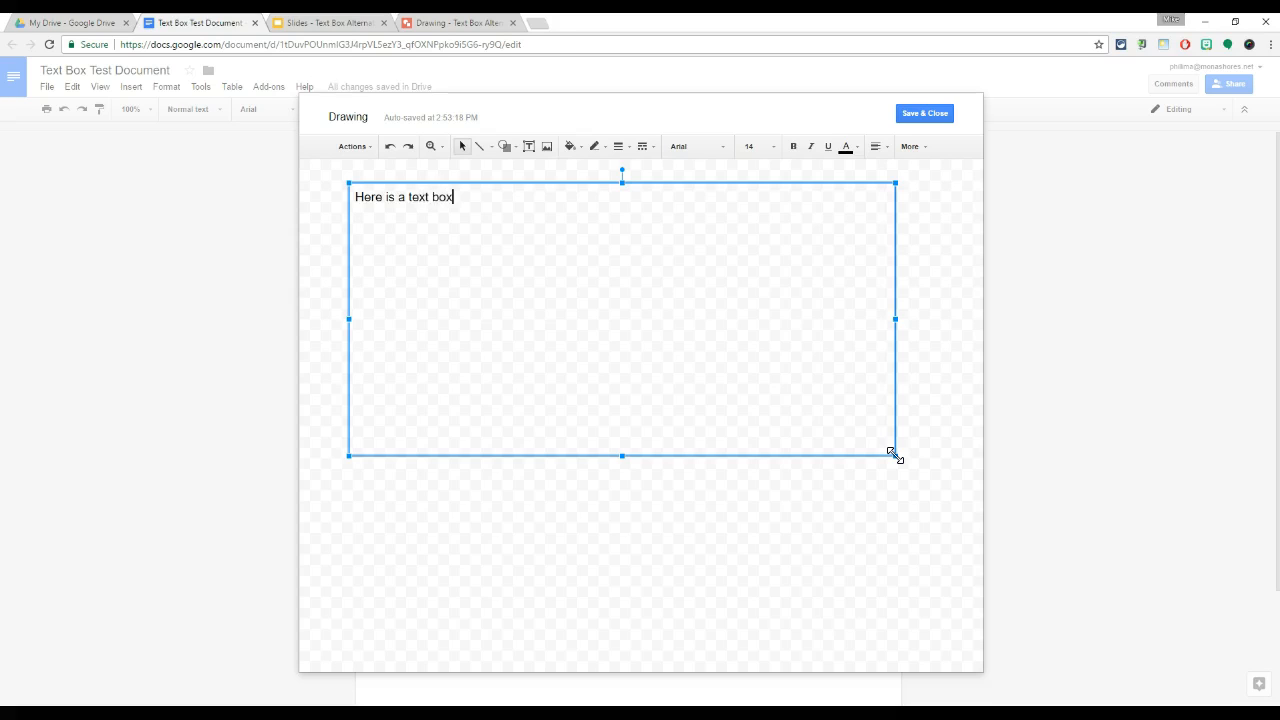
pyautogui.click(922, 115)
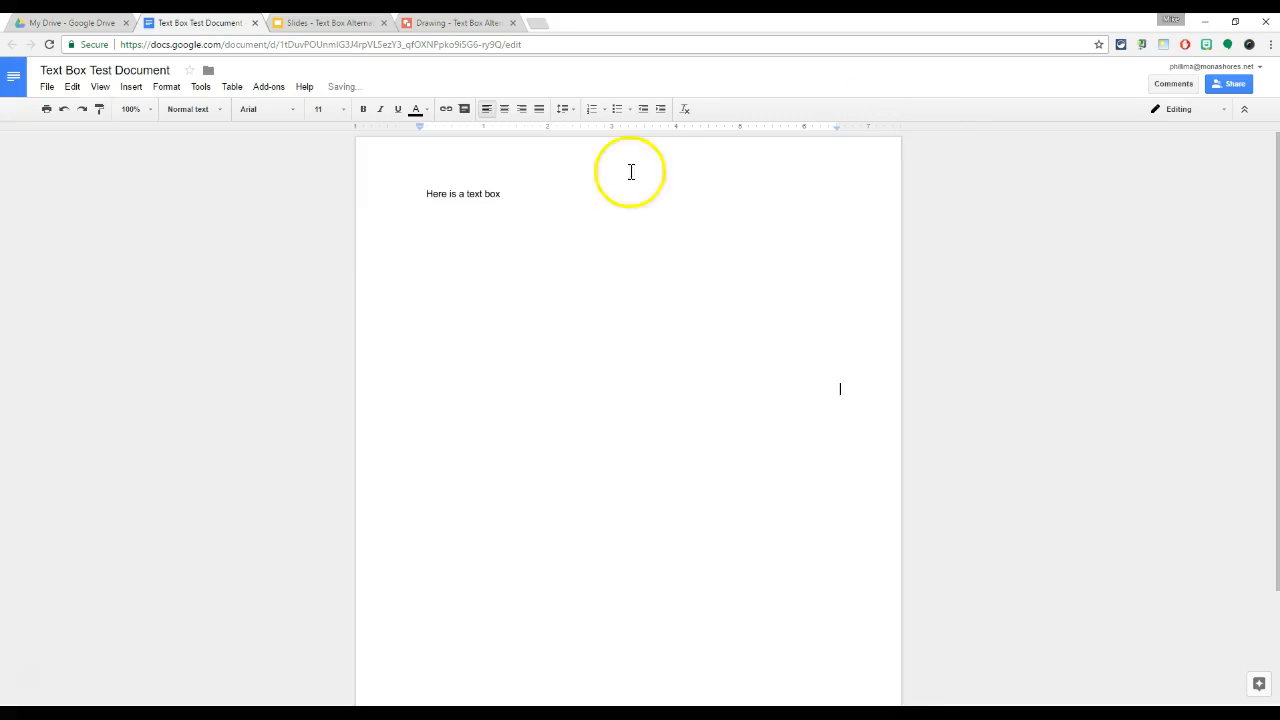
# Step: Shrink the inserted text box drawing to a little over half its width and delete it from the document
pyautogui.click(456, 213)
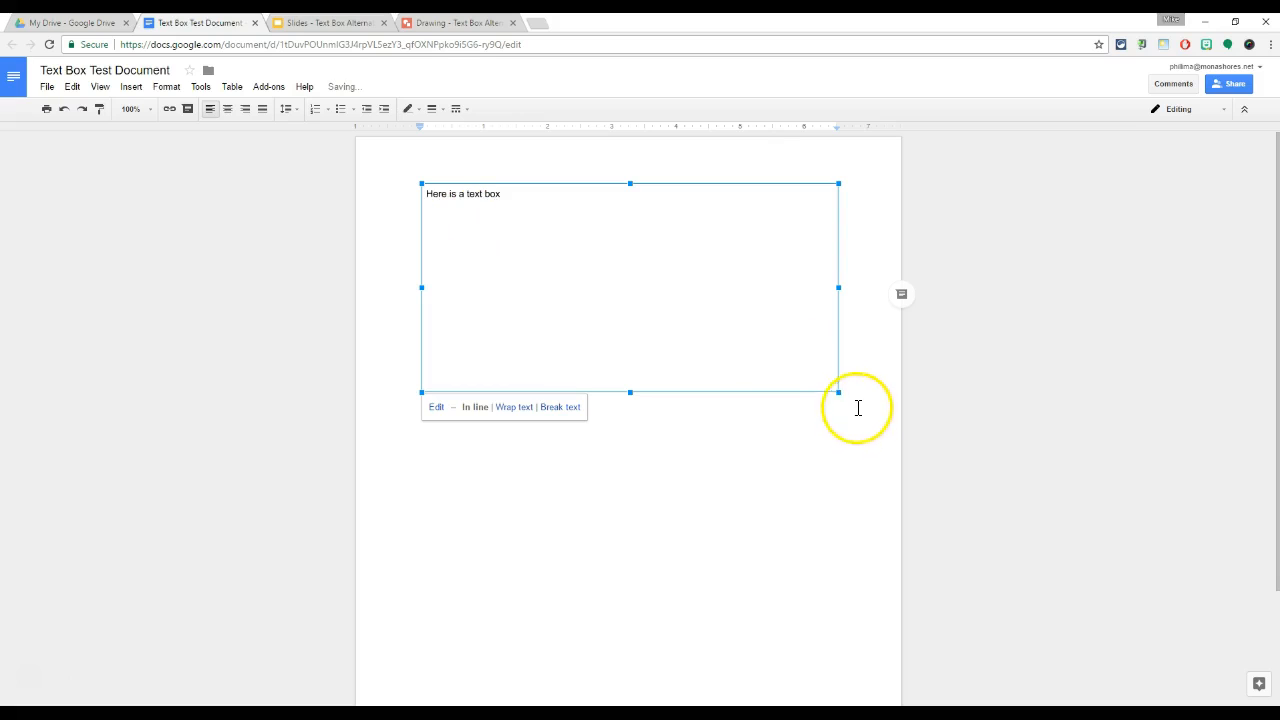
pyautogui.moveTo(829, 394); pyautogui.dragTo(660, 300)
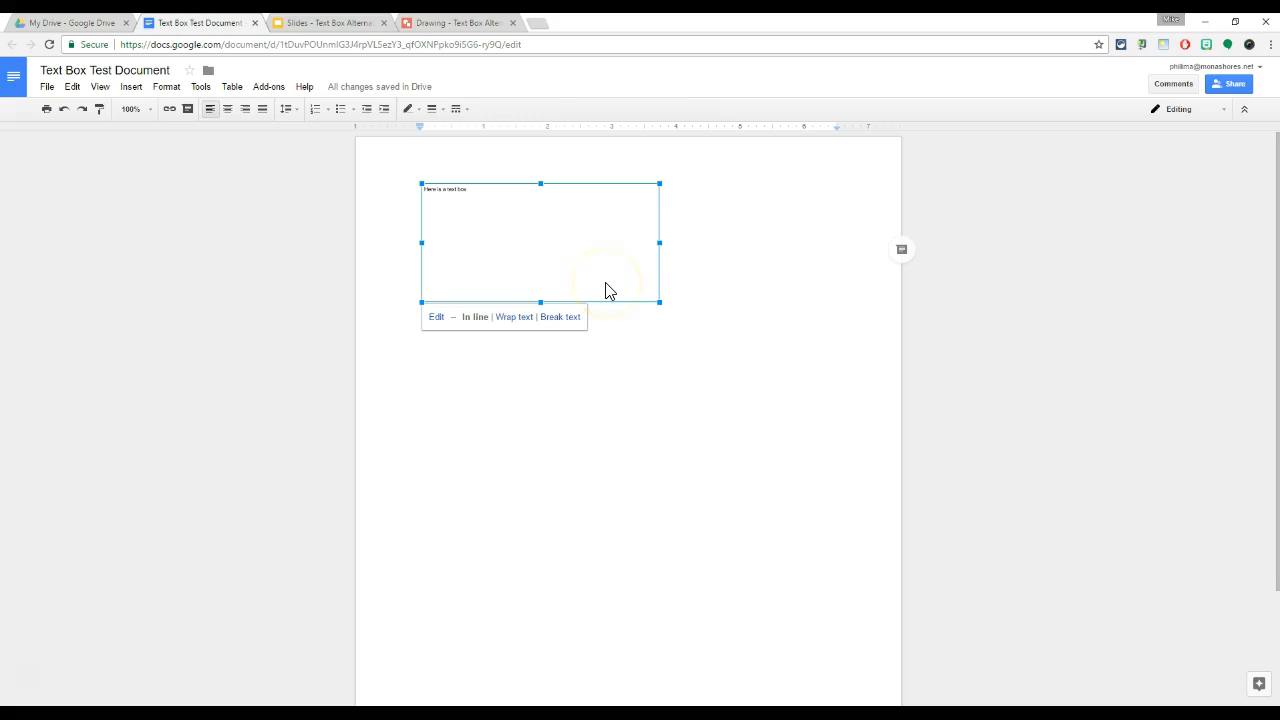
pyautogui.press('Delete')
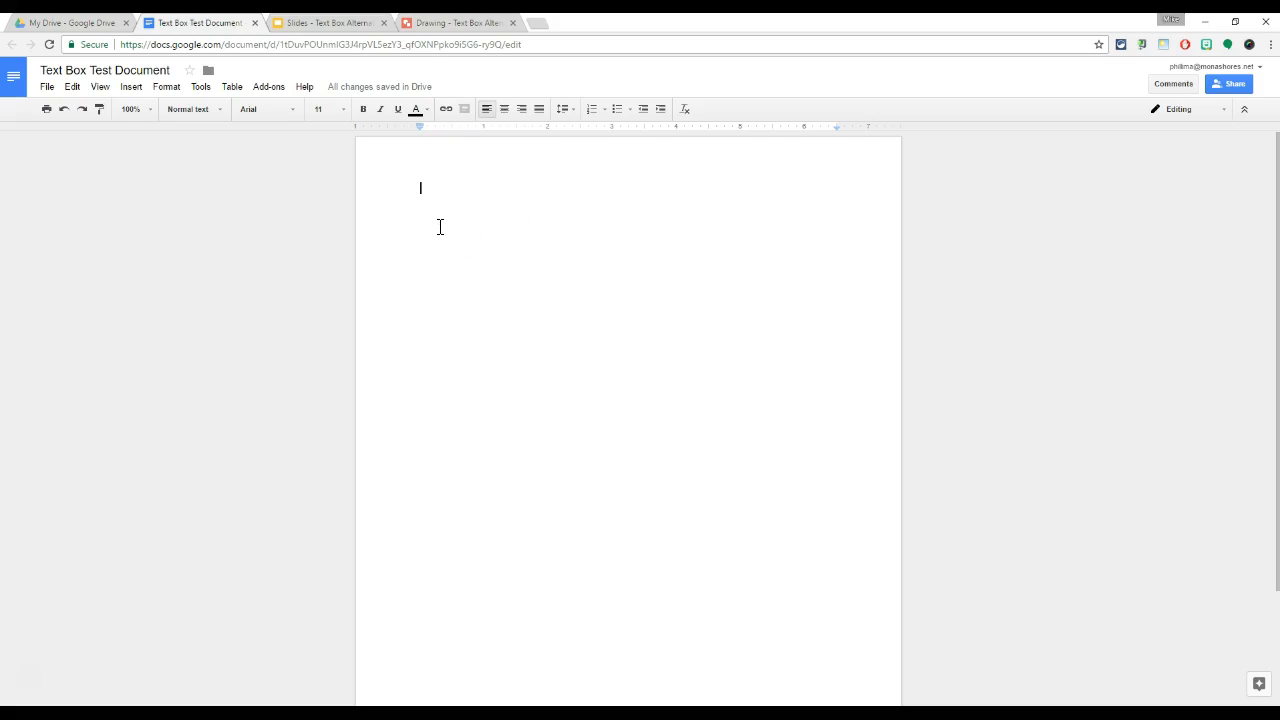
# Step: Switch to the Google Slides file "Slides - Text Box Alternative" and set its page size to custom 8.5 x 11 inches
pyautogui.click(335, 23)
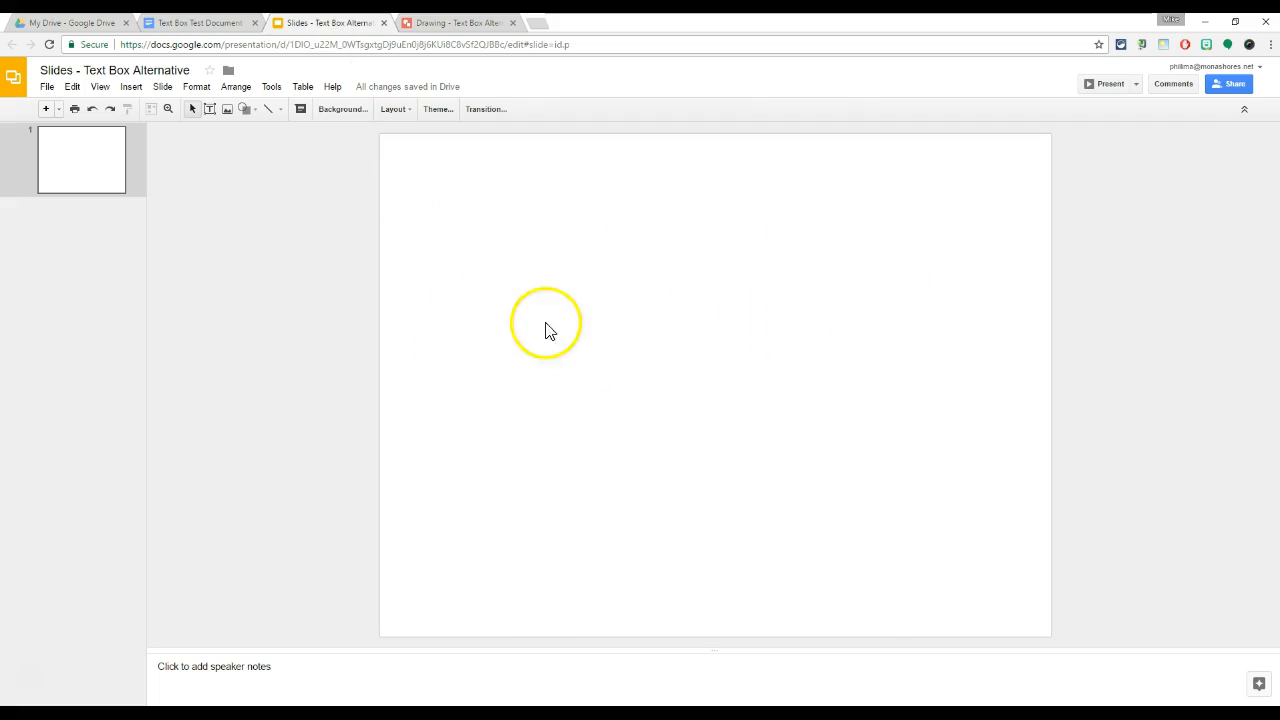
pyautogui.click(45, 88)
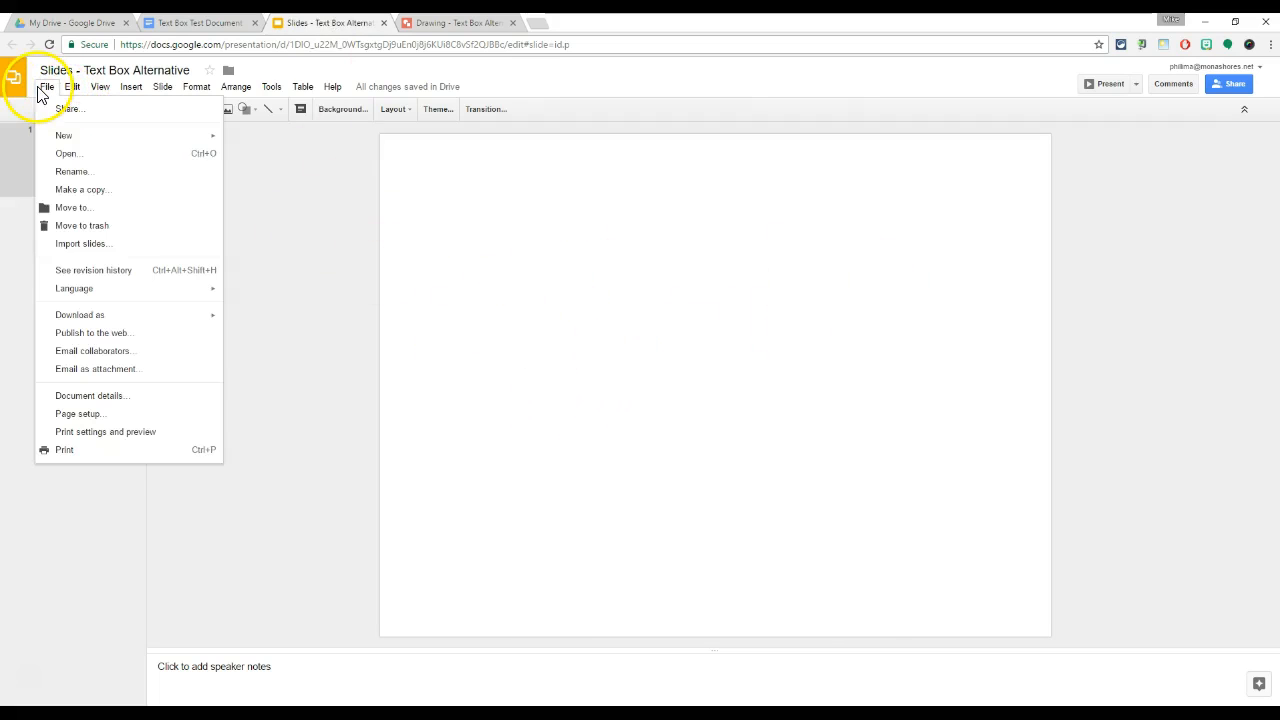
pyautogui.click(88, 413)
pyautogui.click(636, 386)
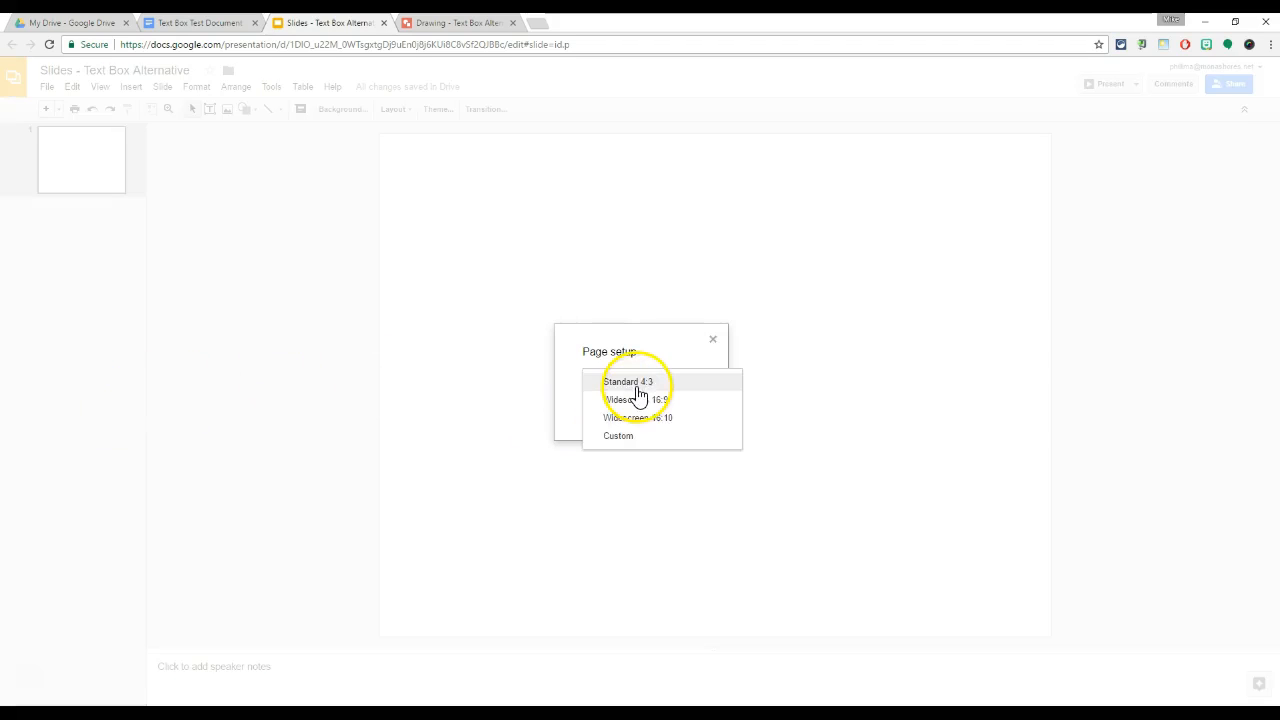
pyautogui.click(626, 449)
pyautogui.moveTo(603, 408); pyautogui.dragTo(548, 421)
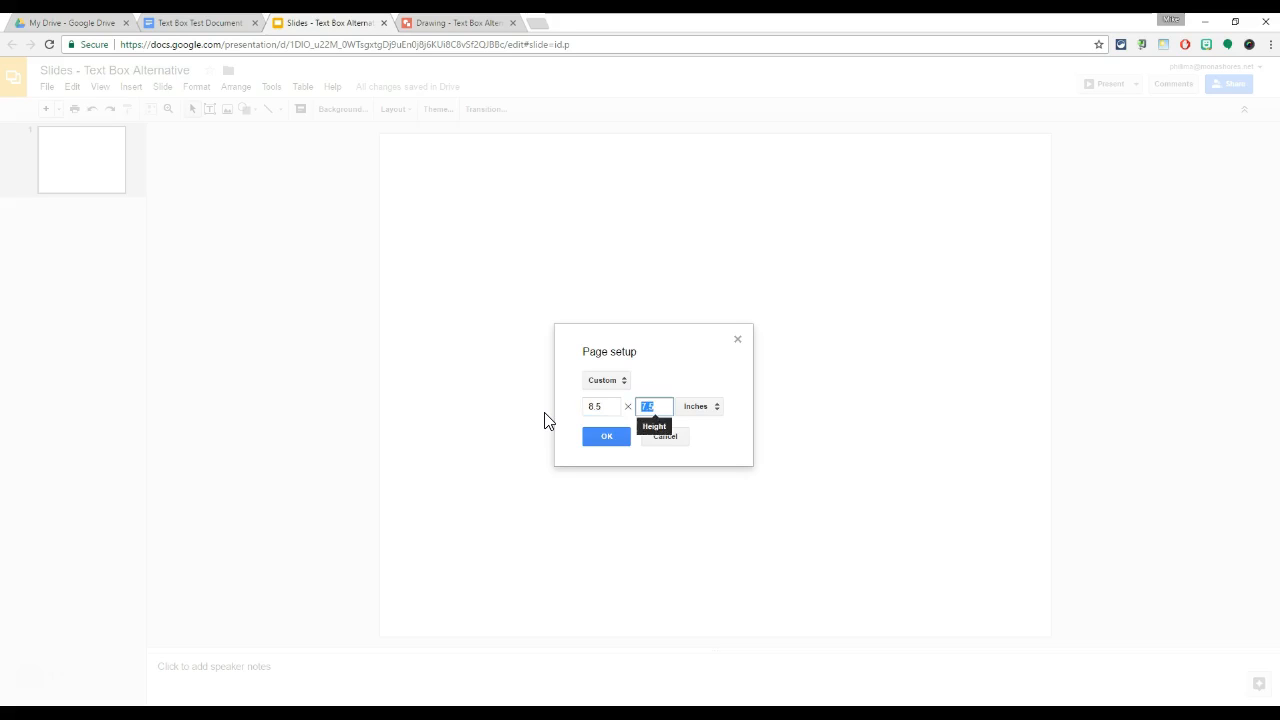
pyautogui.write('11')
pyautogui.click(606, 437)
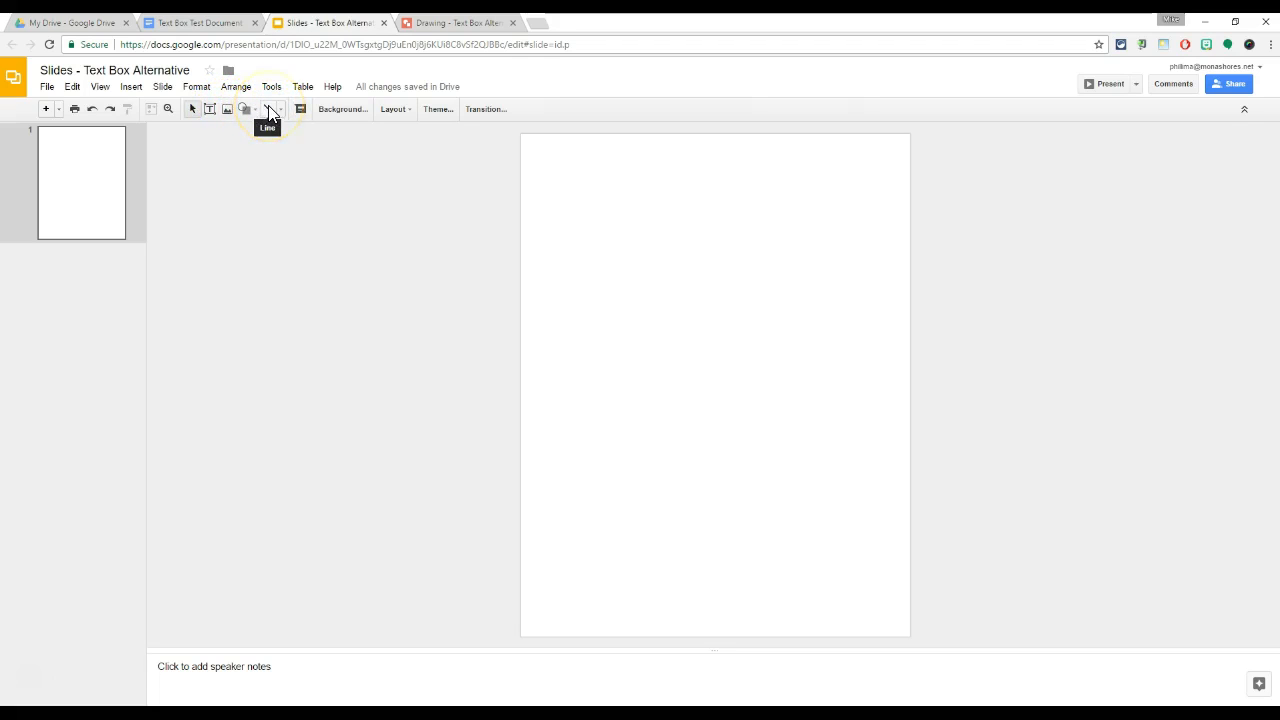
# Step: Add a text box across the top of the slide with "Name:" and "Hour:" lines, each followed by an underscore blank
pyautogui.click(210, 109)
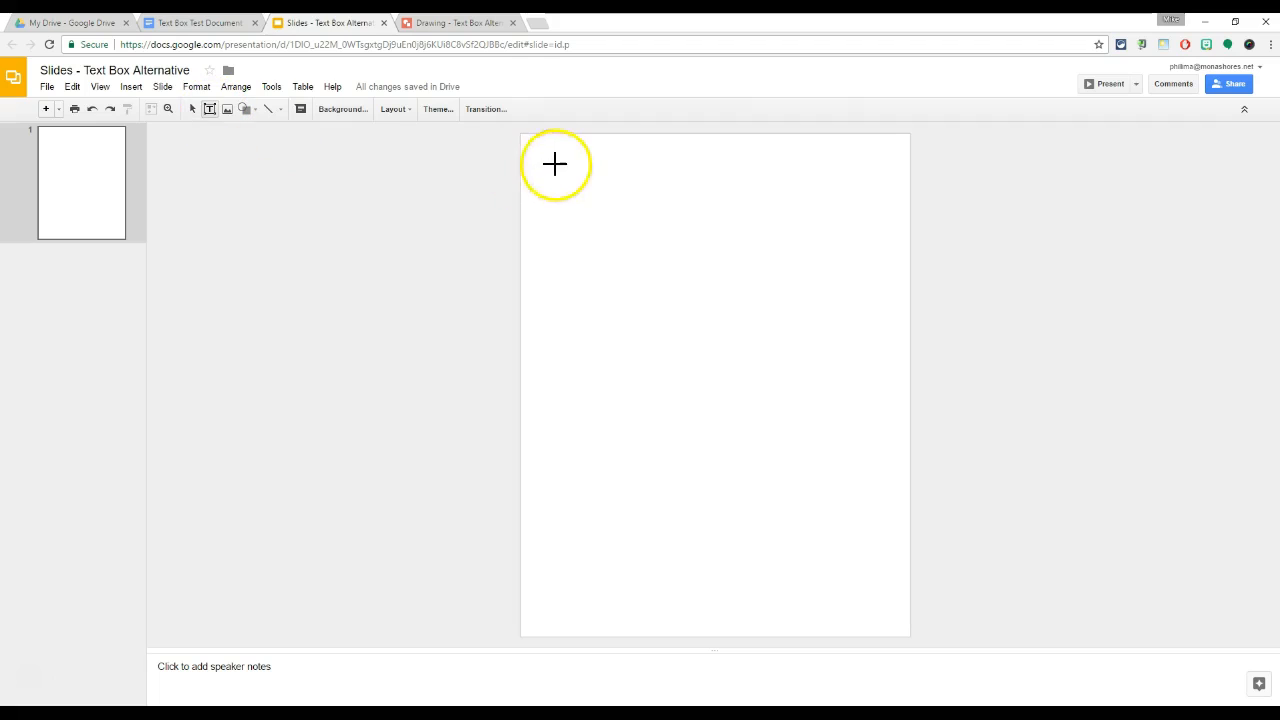
pyautogui.moveTo(530, 147); pyautogui.dragTo(899, 197)
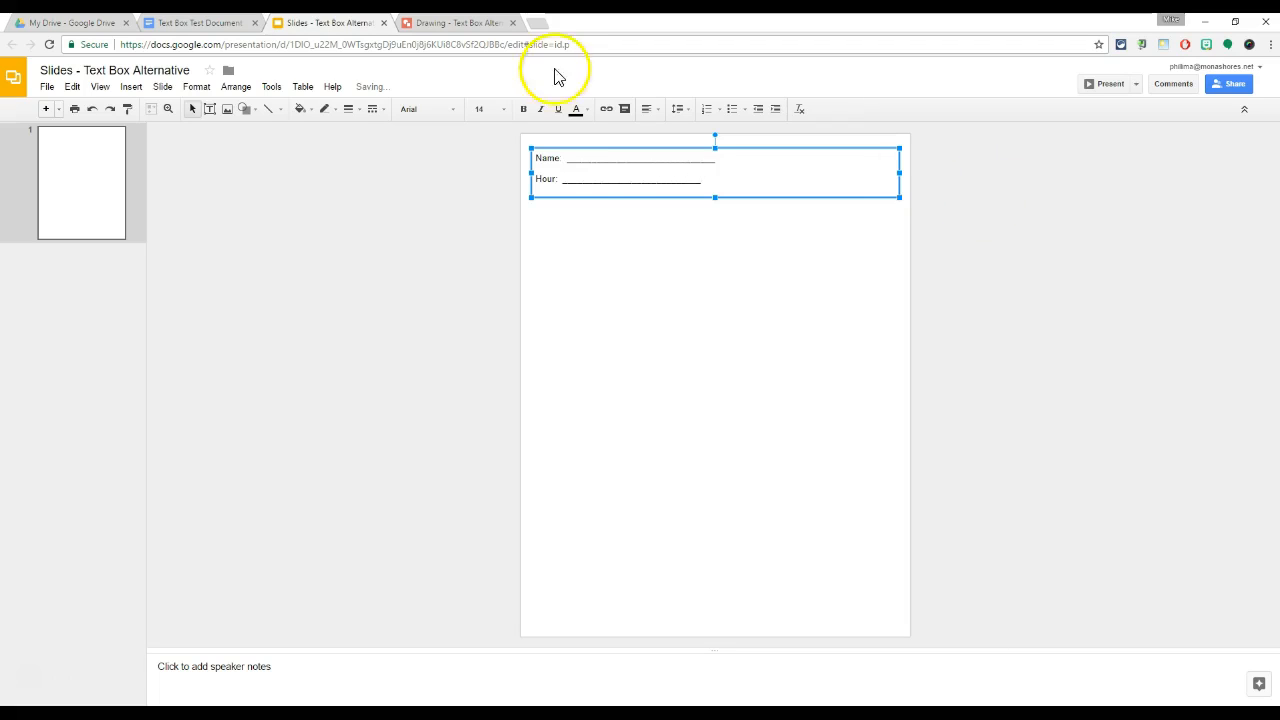
pyautogui.click(654, 274)
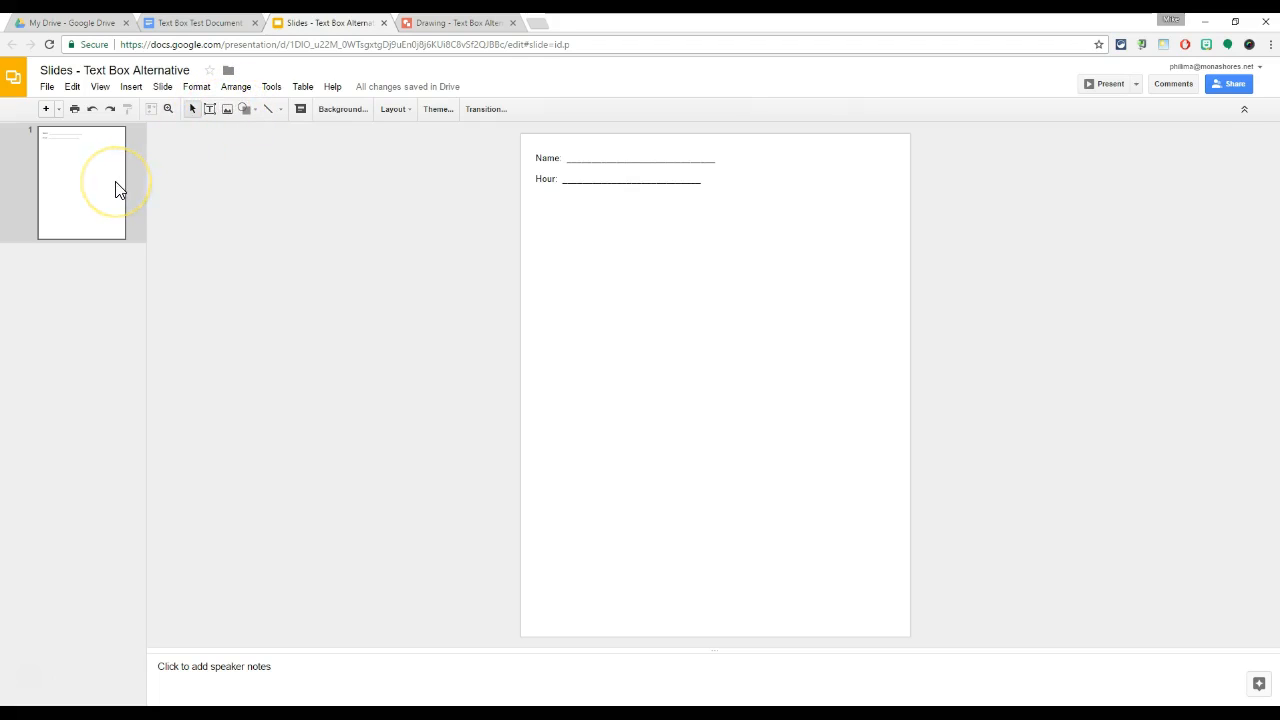
# Step: Duplicate the Name and Hour slide twice to make three identical pages
pyautogui.click(103, 209)
pyautogui.rightClick(105, 217)
pyautogui.click(157, 334)
pyautogui.rightClick(110, 335)
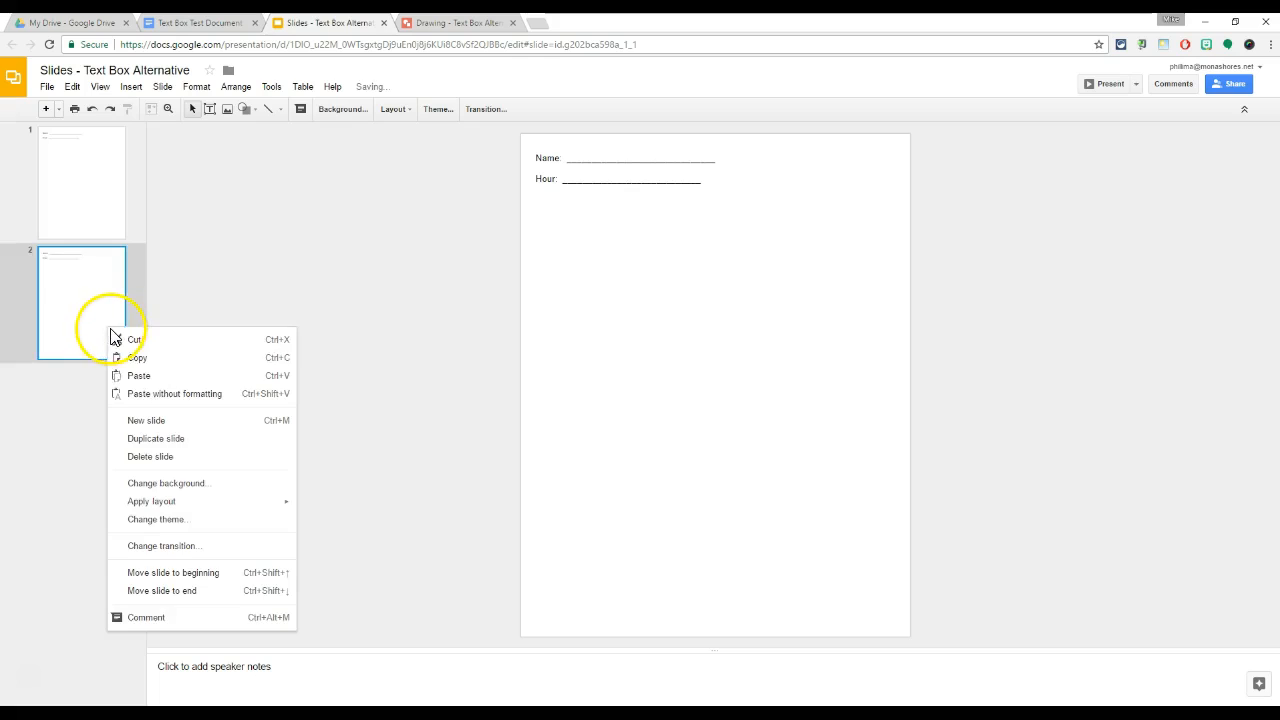
pyautogui.click(149, 437)
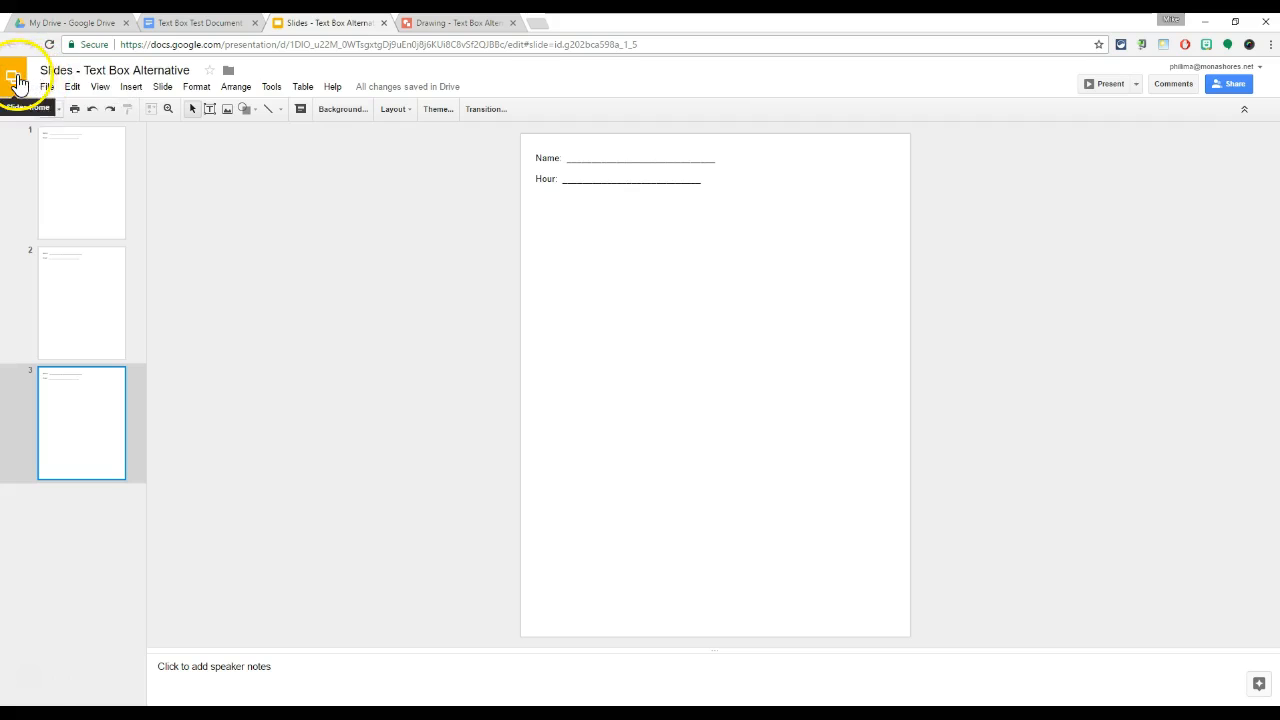
# Step: Draw a wide rectangle in the middle of the first slide, spanning about half the page width
pyautogui.click(91, 196)
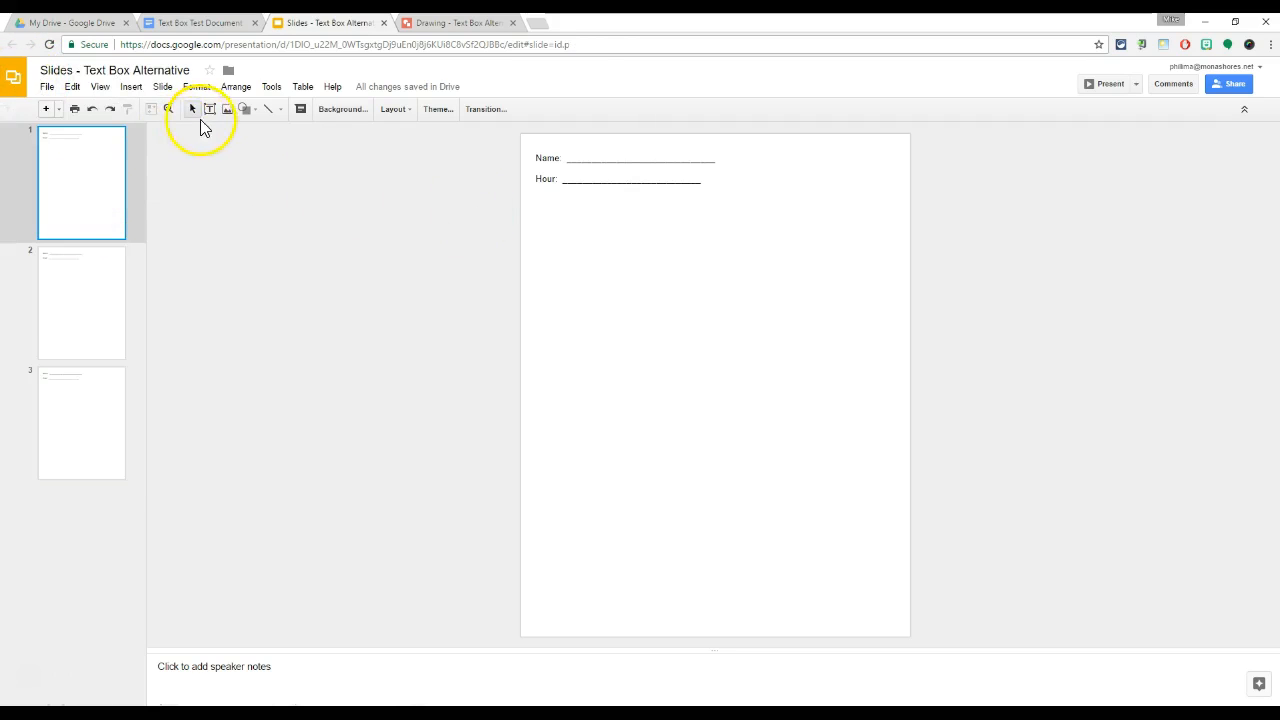
pyautogui.click(245, 110)
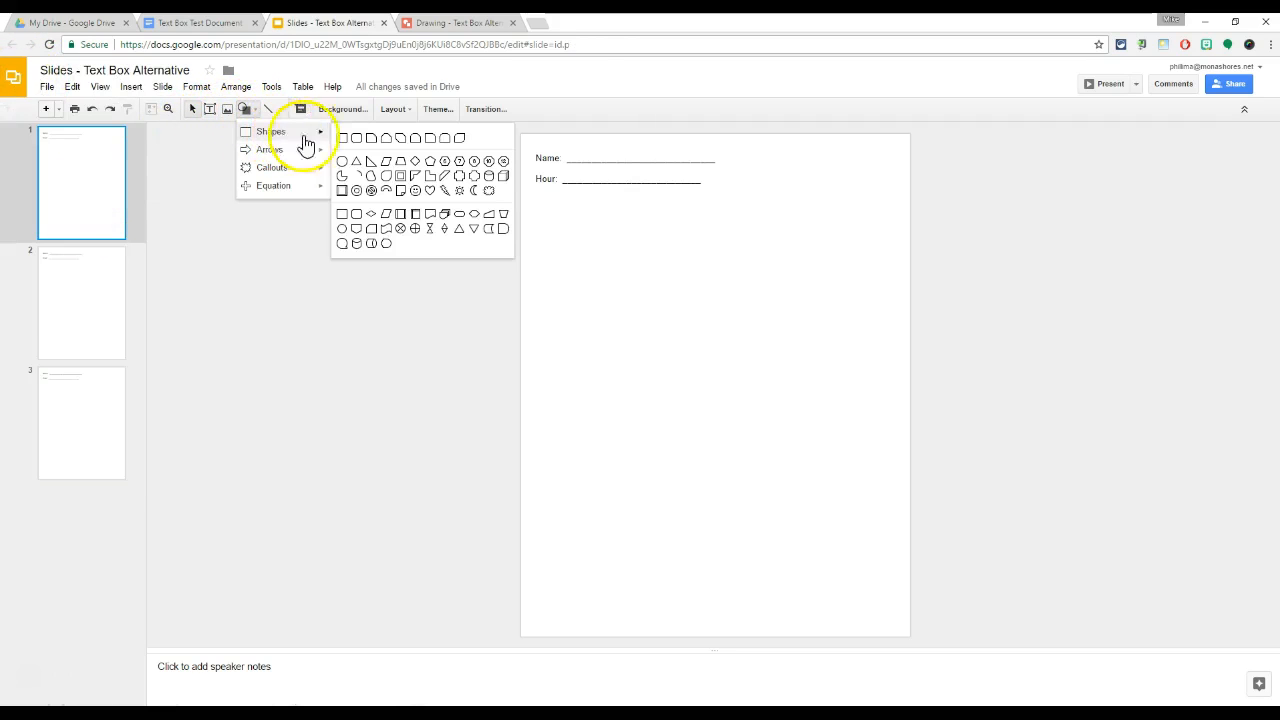
pyautogui.click(342, 138)
pyautogui.moveTo(612, 329); pyautogui.dragTo(826, 419)
pyautogui.rightClick(702, 389)
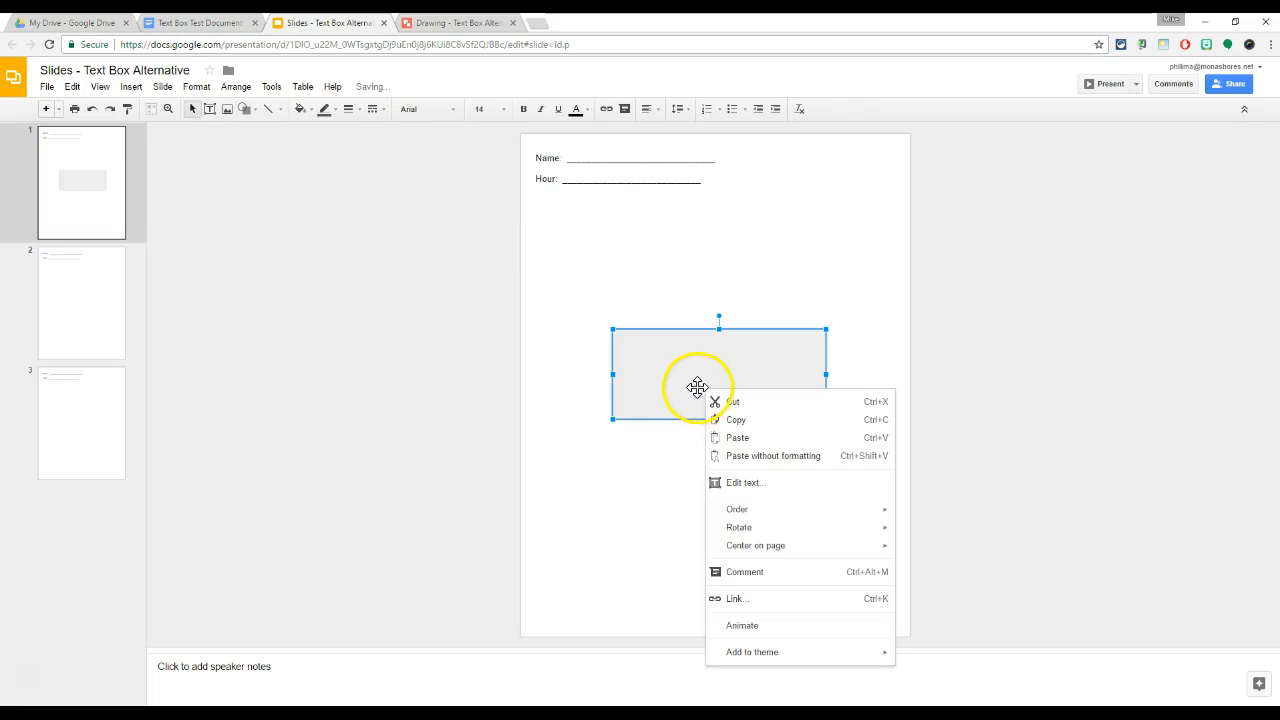
pyautogui.click(679, 388)
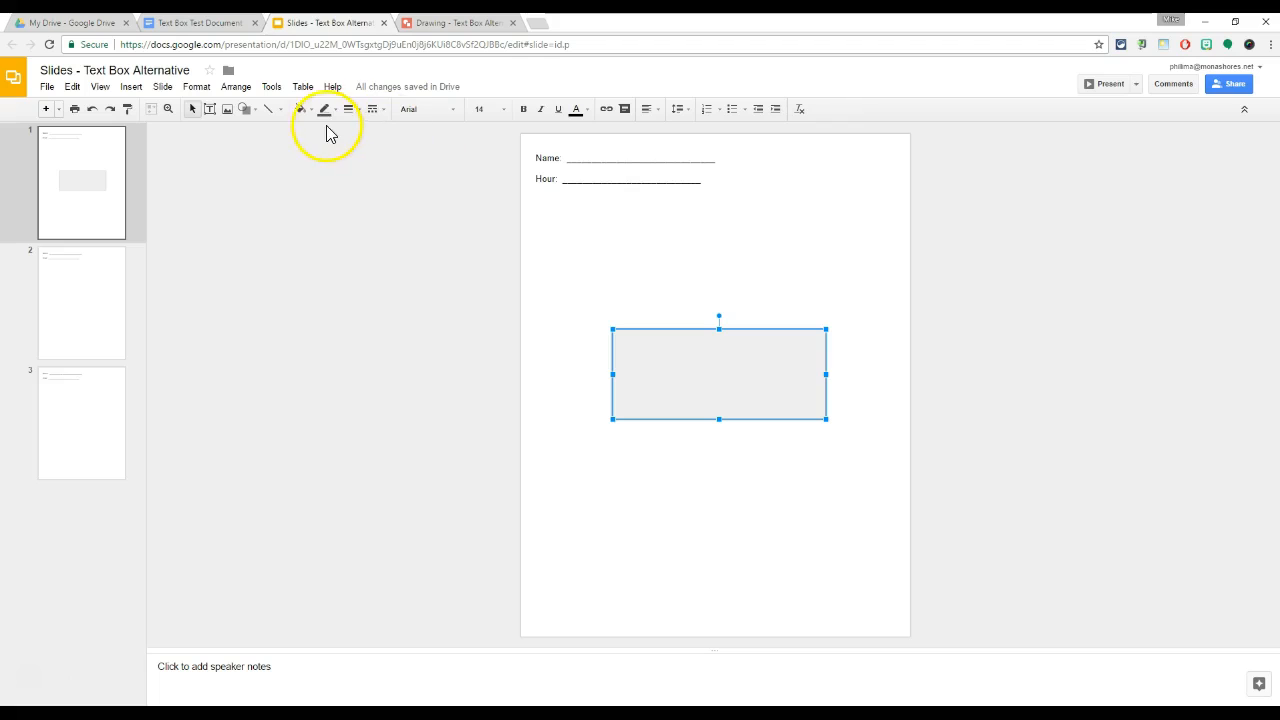
# Step: Give the rectangle a light blue fill and a black outline
pyautogui.click(299, 109)
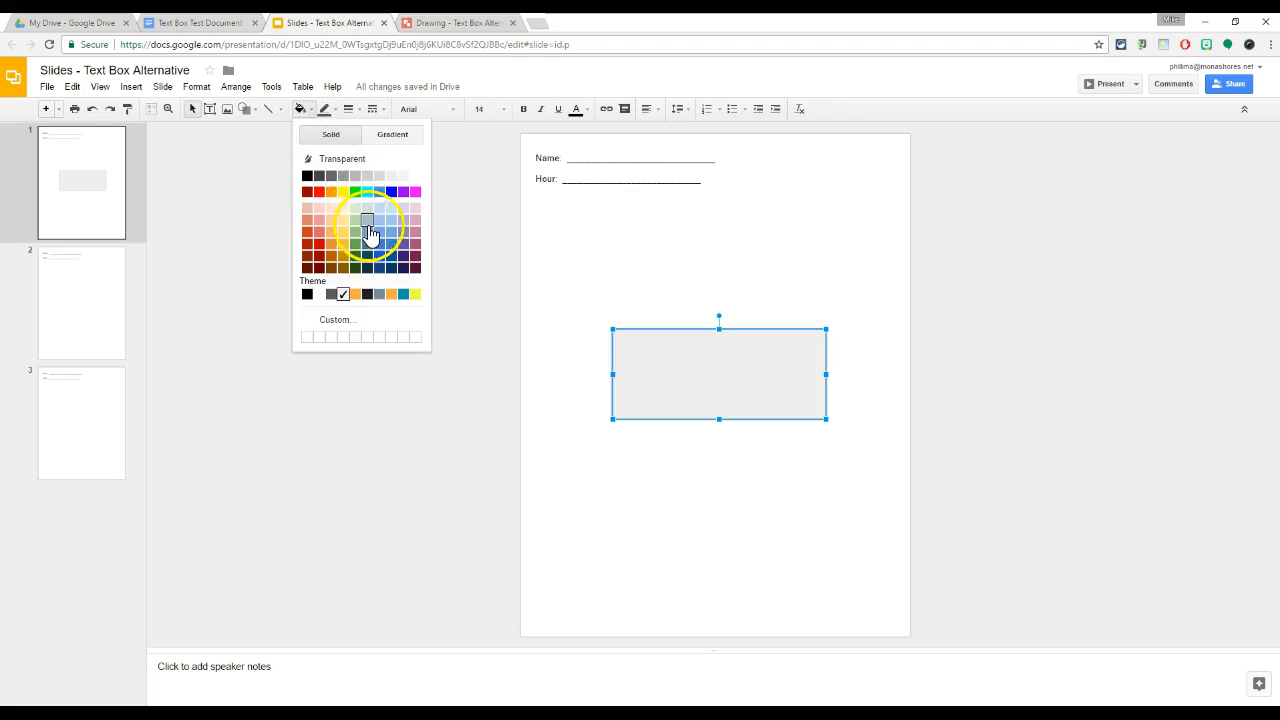
pyautogui.click(378, 224)
pyautogui.click(334, 110)
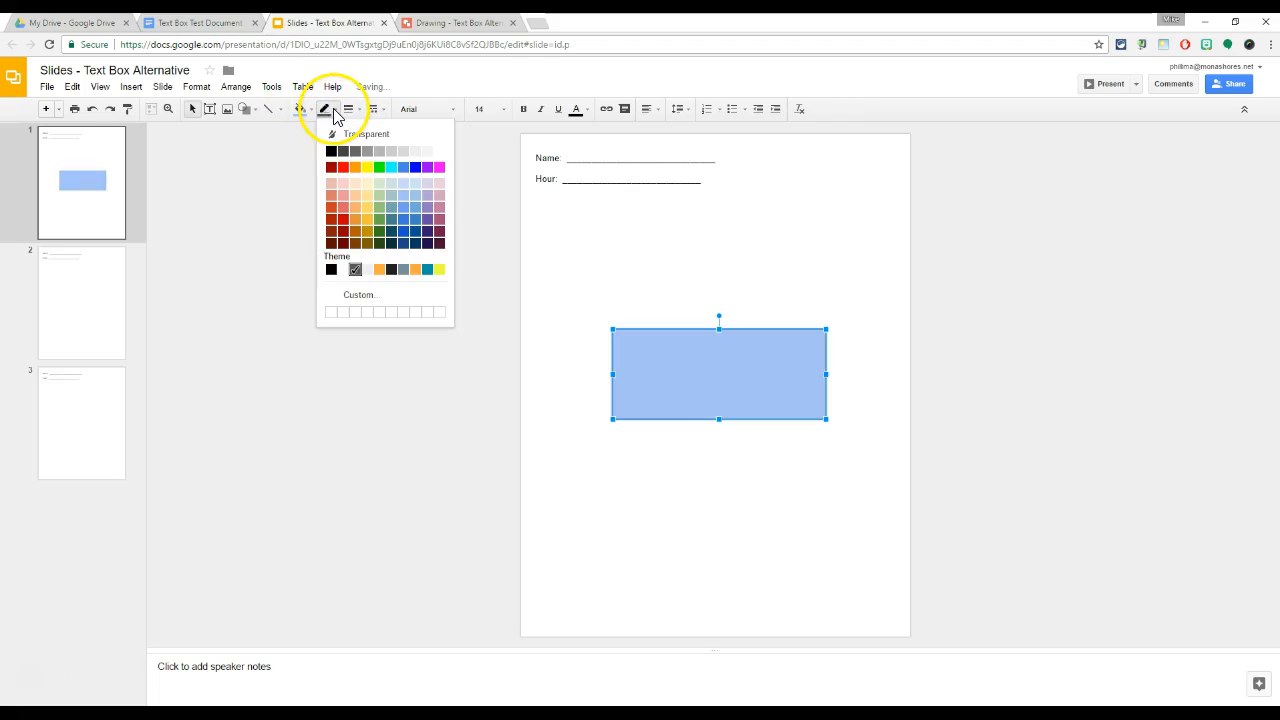
pyautogui.click(332, 152)
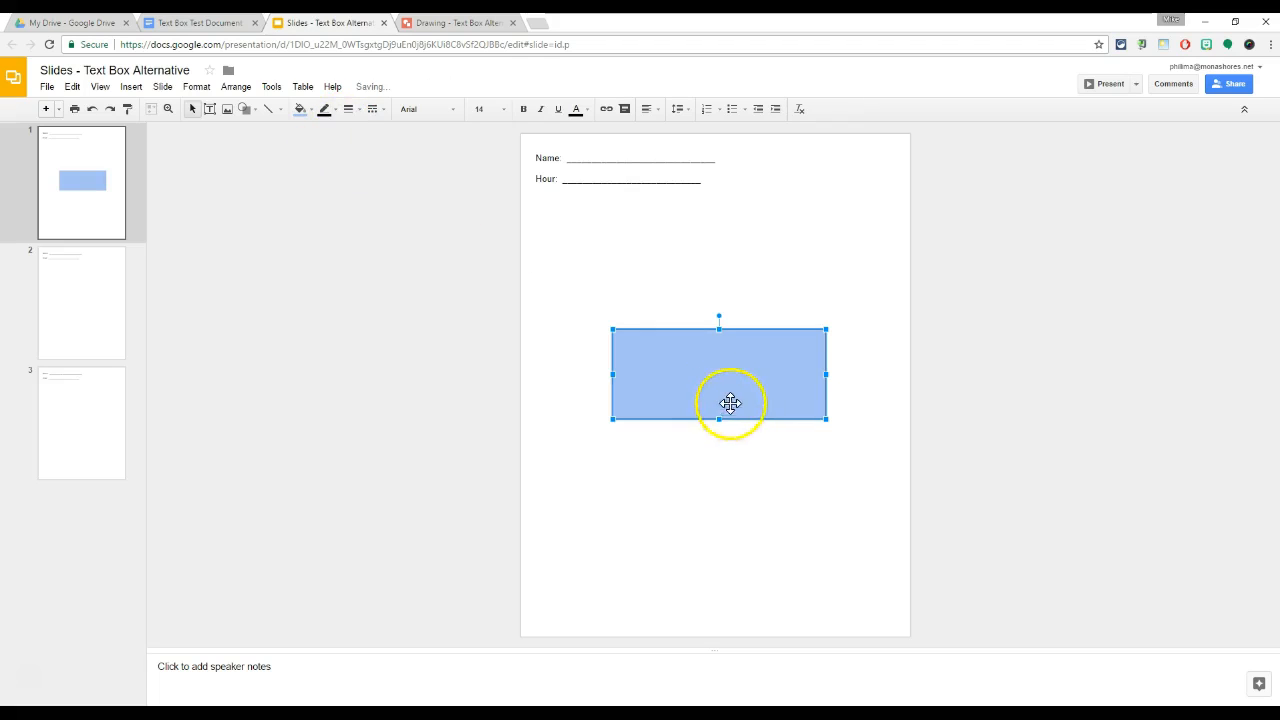
# Step: Set the rectangle's outline to 3px thickness with a long-dash style
pyautogui.click(348, 109)
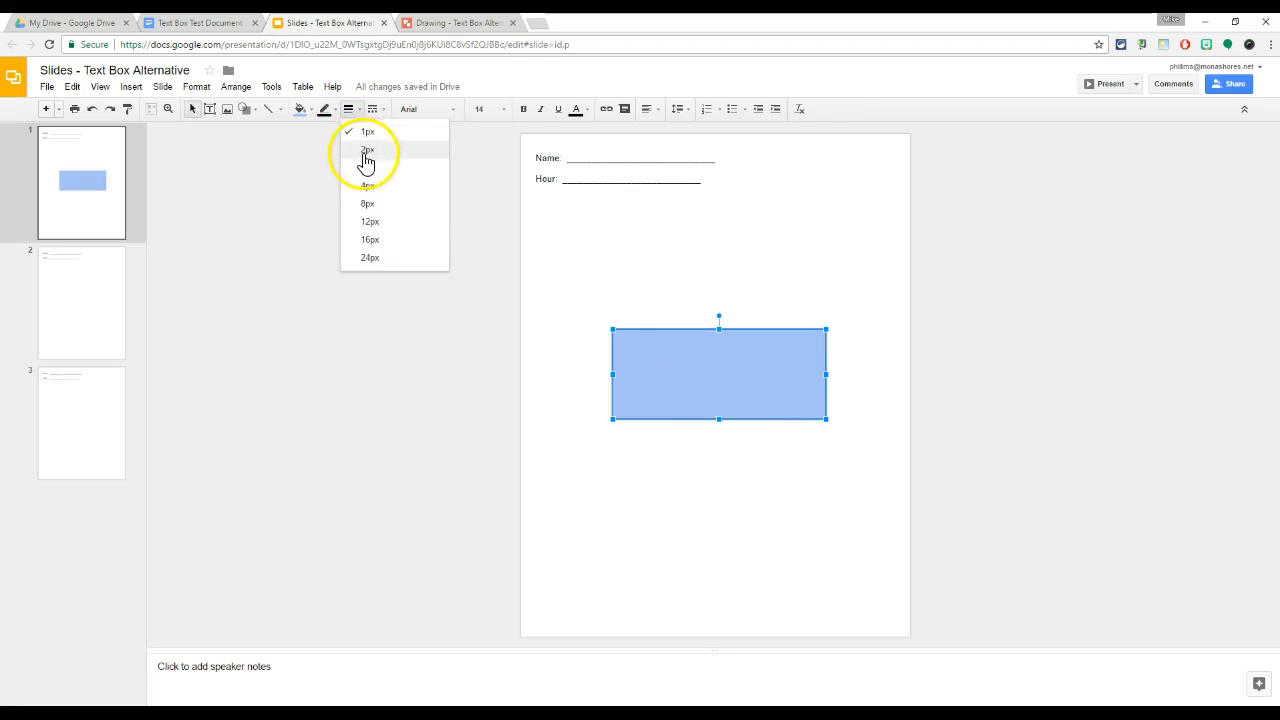
pyautogui.click(366, 167)
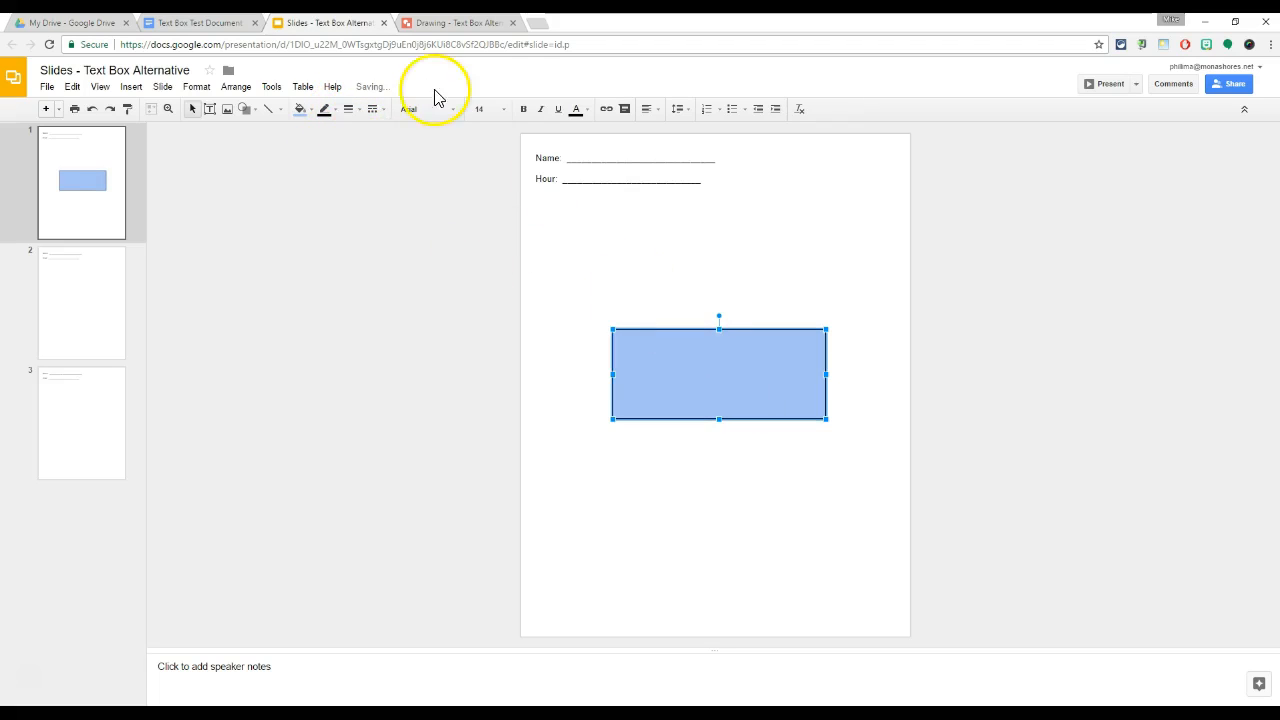
pyautogui.click(371, 116)
pyautogui.click(401, 208)
pyautogui.click(643, 298)
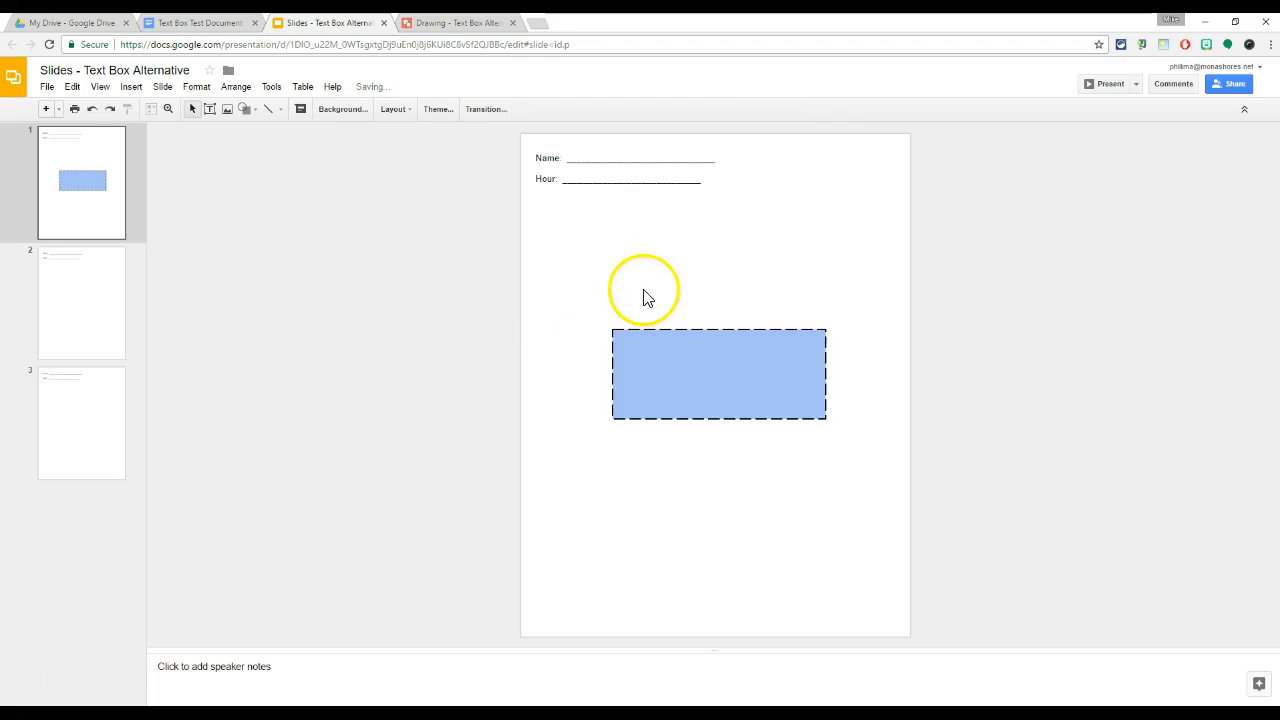
# Step: Label the rectangle with small text boxes, "5x" above its upper edge and "6y" beside its right edge
pyautogui.click(210, 109)
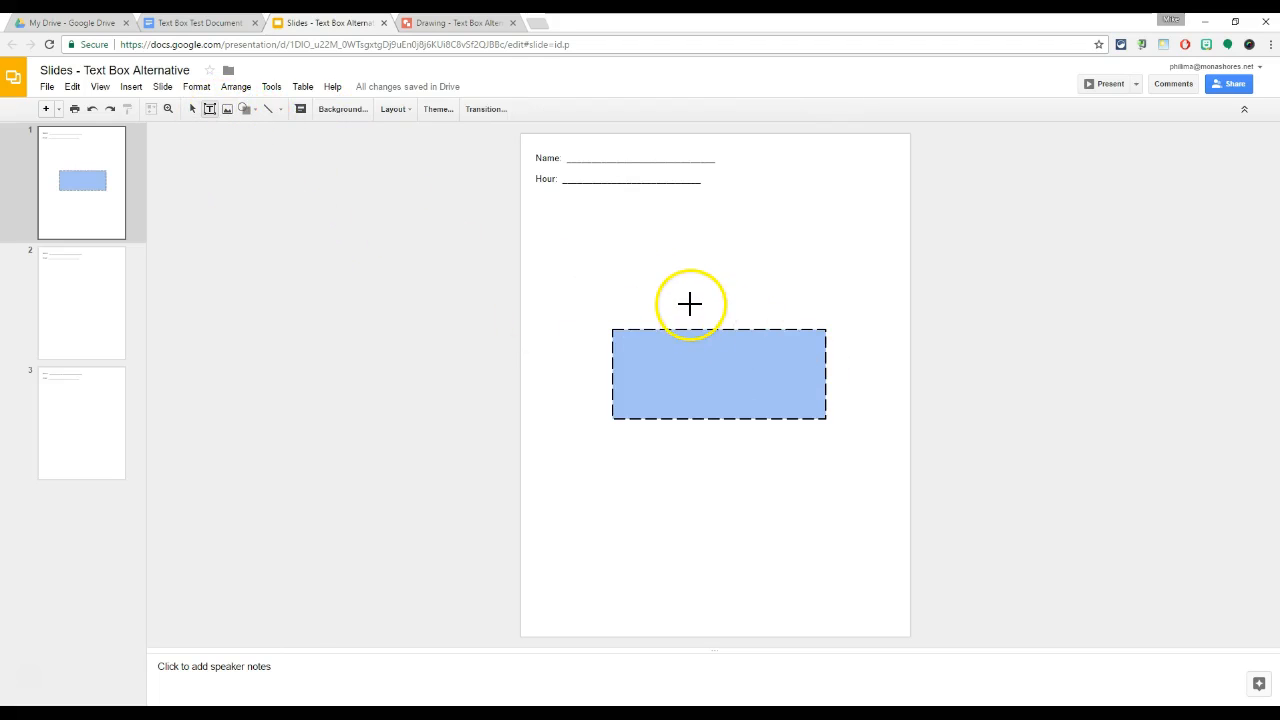
pyautogui.moveTo(690, 301); pyautogui.dragTo(740, 322)
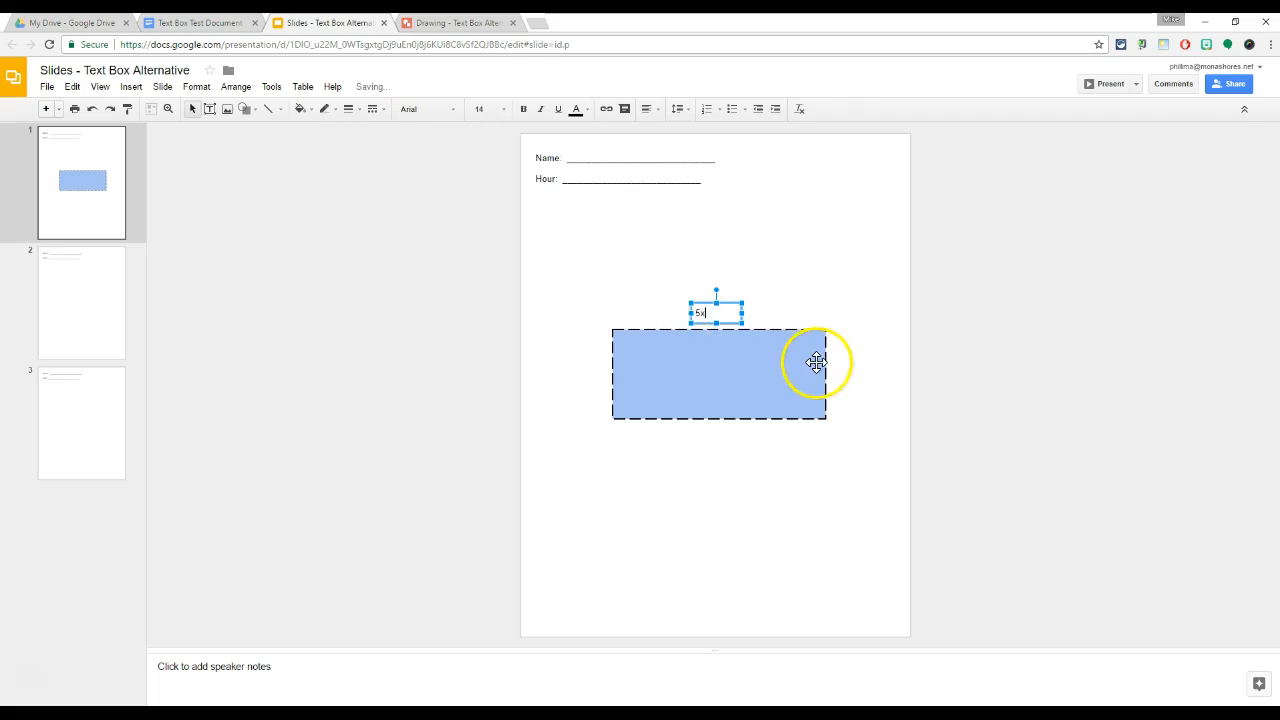
pyautogui.click(489, 317)
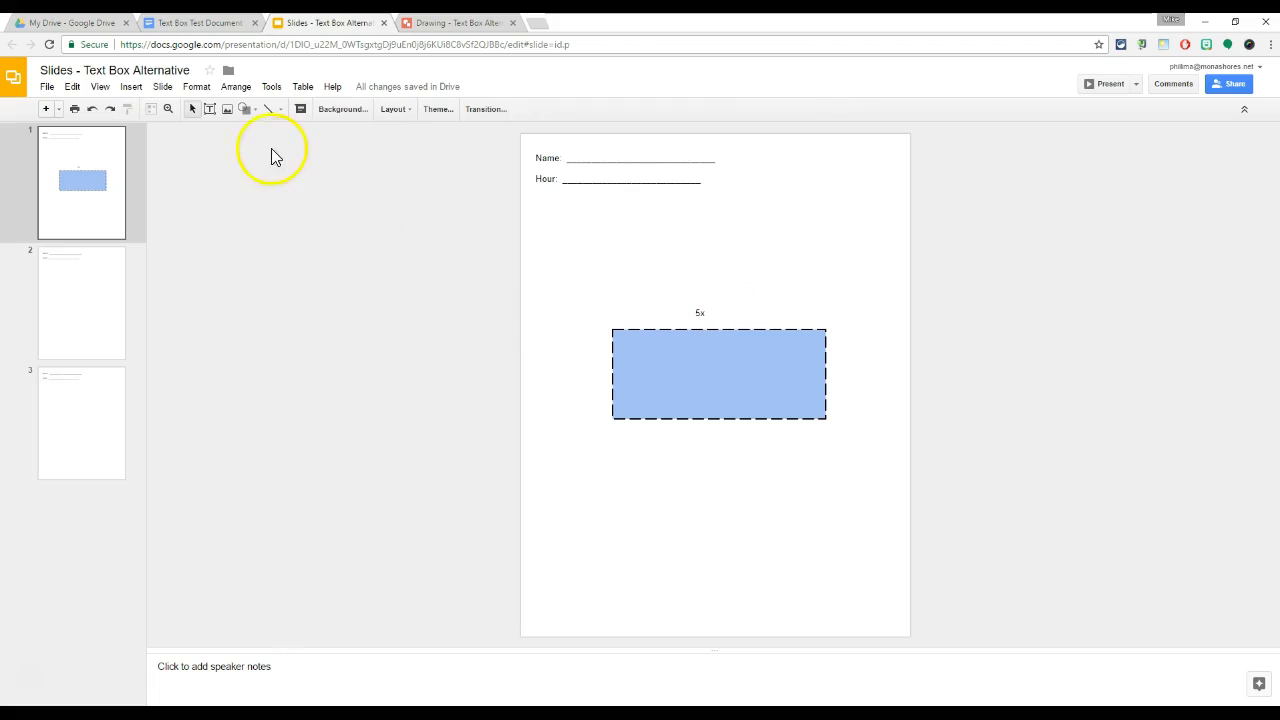
pyautogui.click(210, 109)
pyautogui.moveTo(832, 358); pyautogui.dragTo(858, 386)
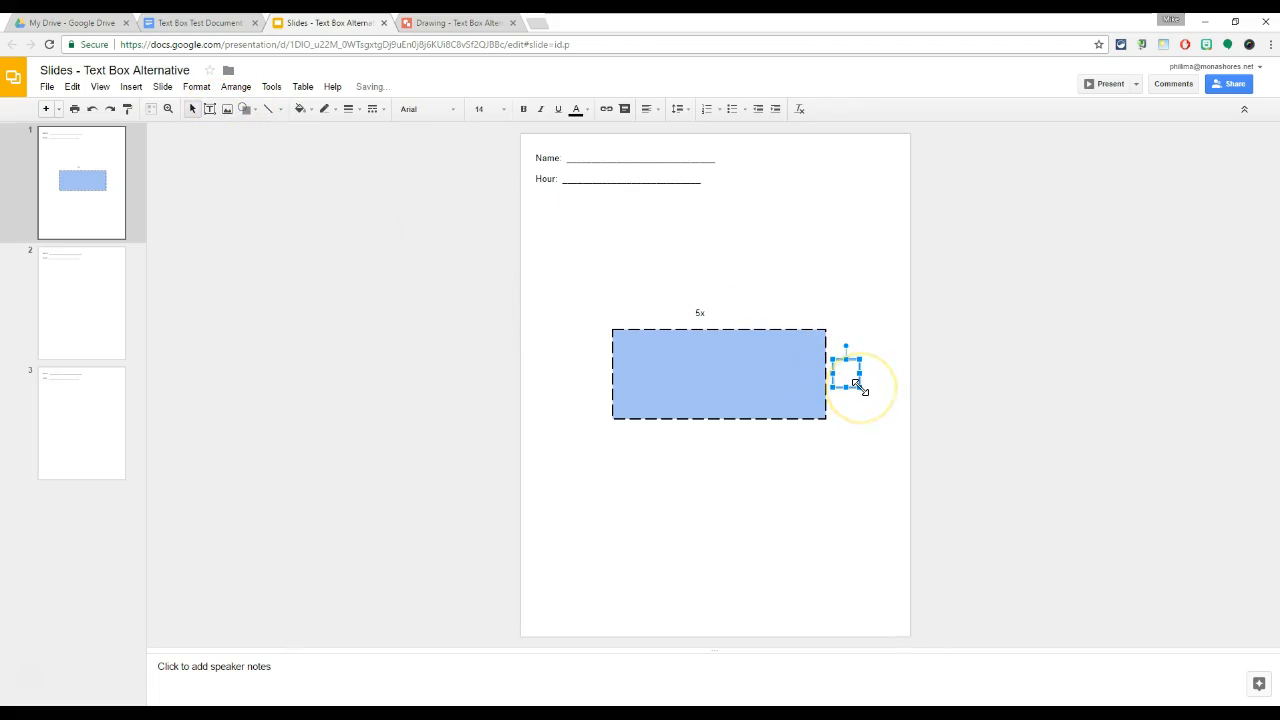
pyautogui.write('6y')
pyautogui.click(846, 469)
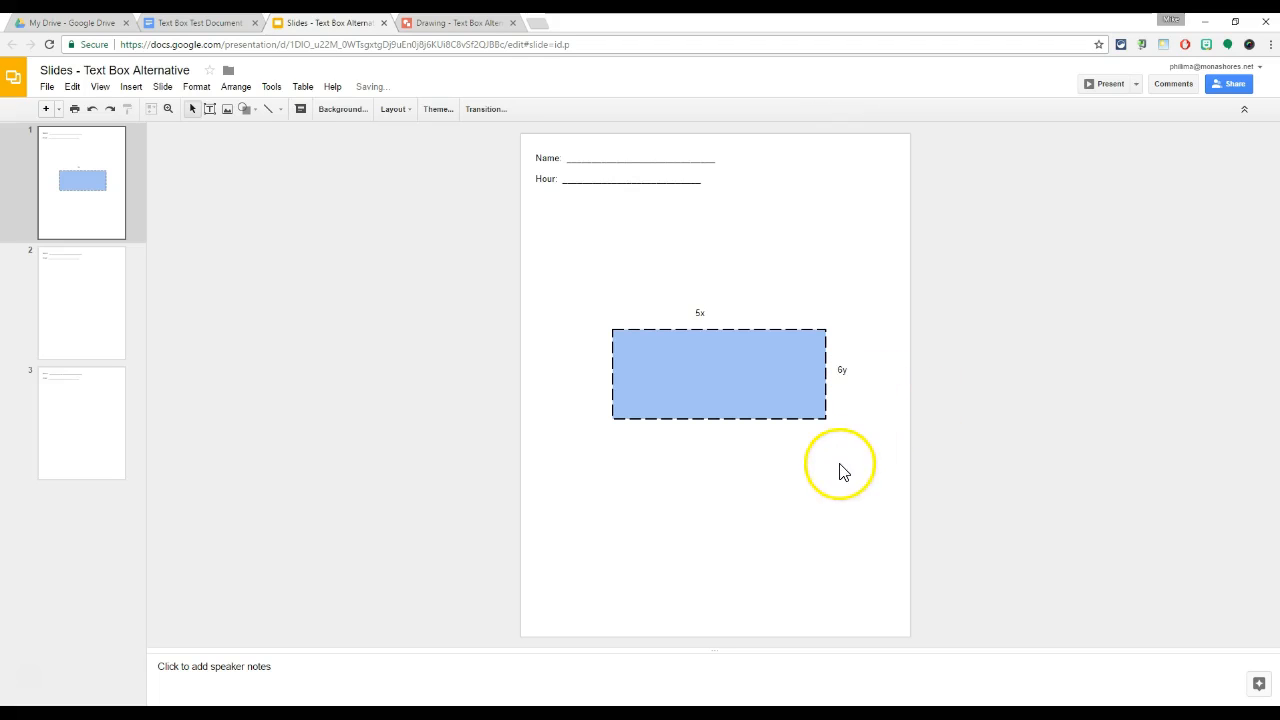
# Step: Move the rectangle and its 5x and 6y labels up and left on the page, below the Name and Hour lines
pyautogui.moveTo(849, 383)
pyautogui.mouseDown()
pyautogui.moveTo(866, 375)
pyautogui.moveTo(849, 386)
pyautogui.mouseUp()
pyautogui.click(796, 470)
pyautogui.moveTo(760, 406); pyautogui.dragTo(705, 323)
pyautogui.click(700, 312)
pyautogui.moveTo(645, 238); pyautogui.dragTo(606, 217)
pyautogui.moveTo(853, 369); pyautogui.dragTo(803, 287)
pyautogui.click(829, 397)
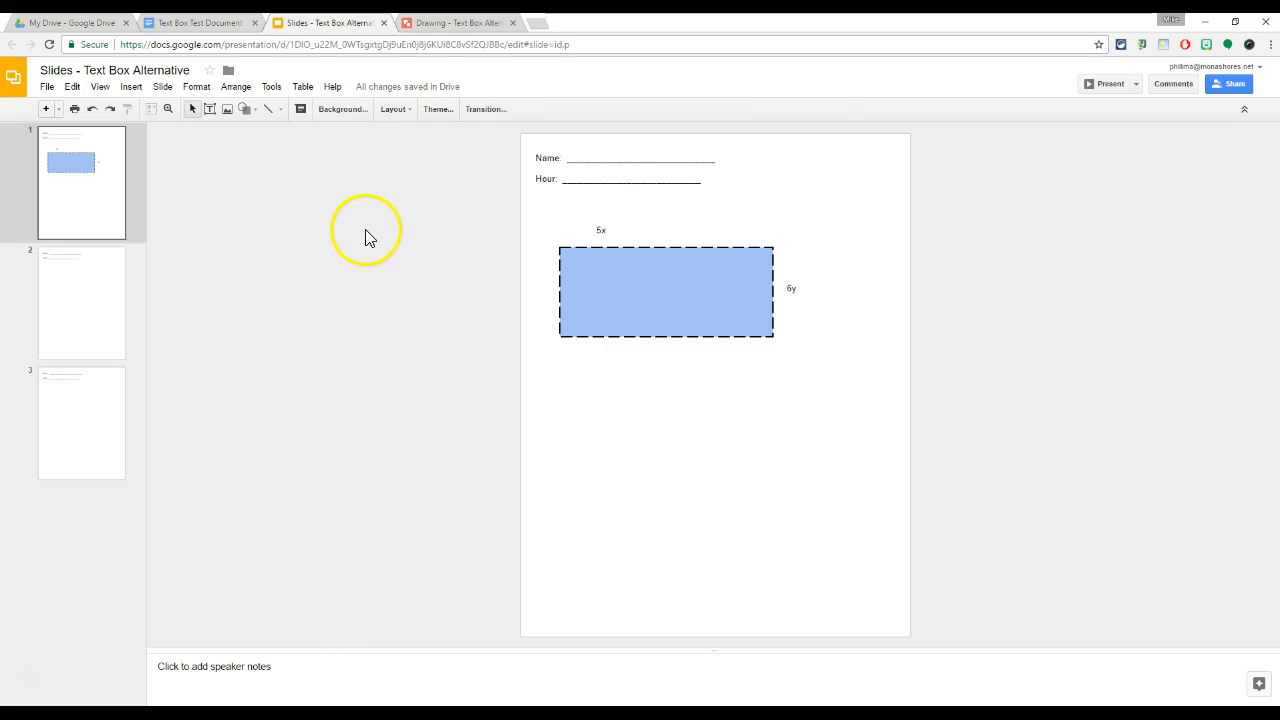
# Step: Switch to the Google Drawings file and set its page to a custom size of 8.5 x 11 inches
pyautogui.click(446, 24)
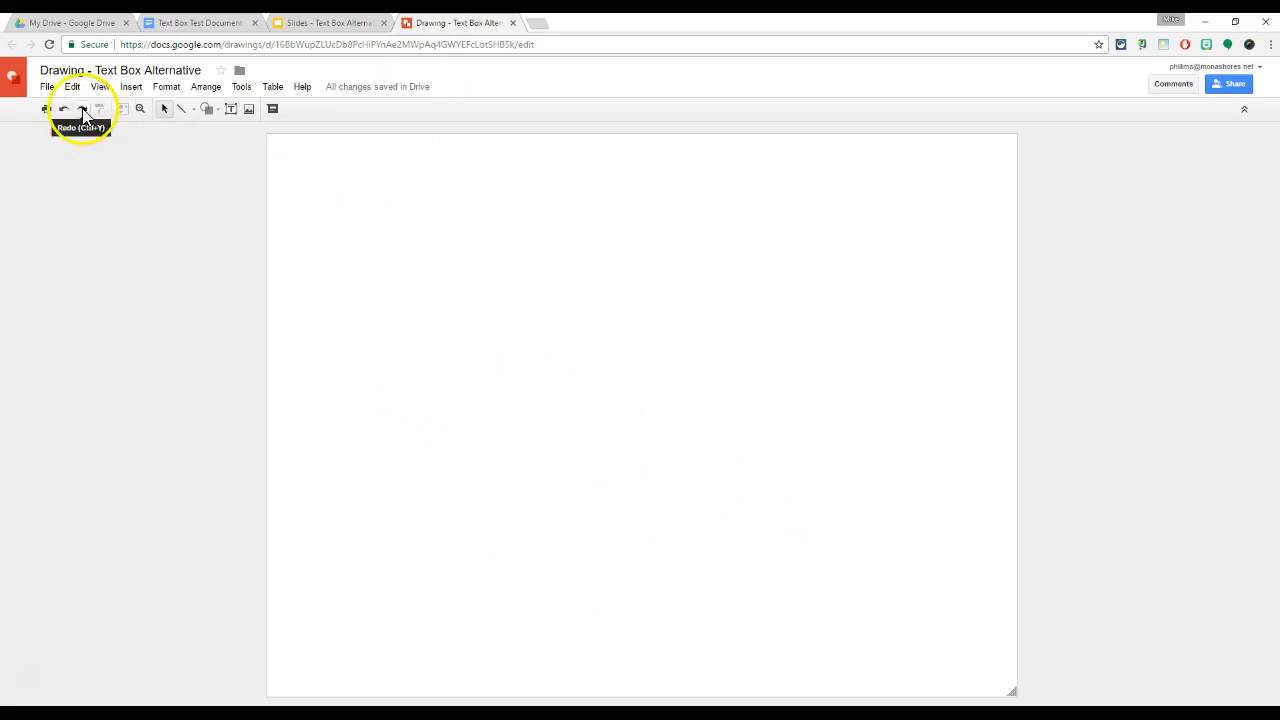
pyautogui.click(47, 86)
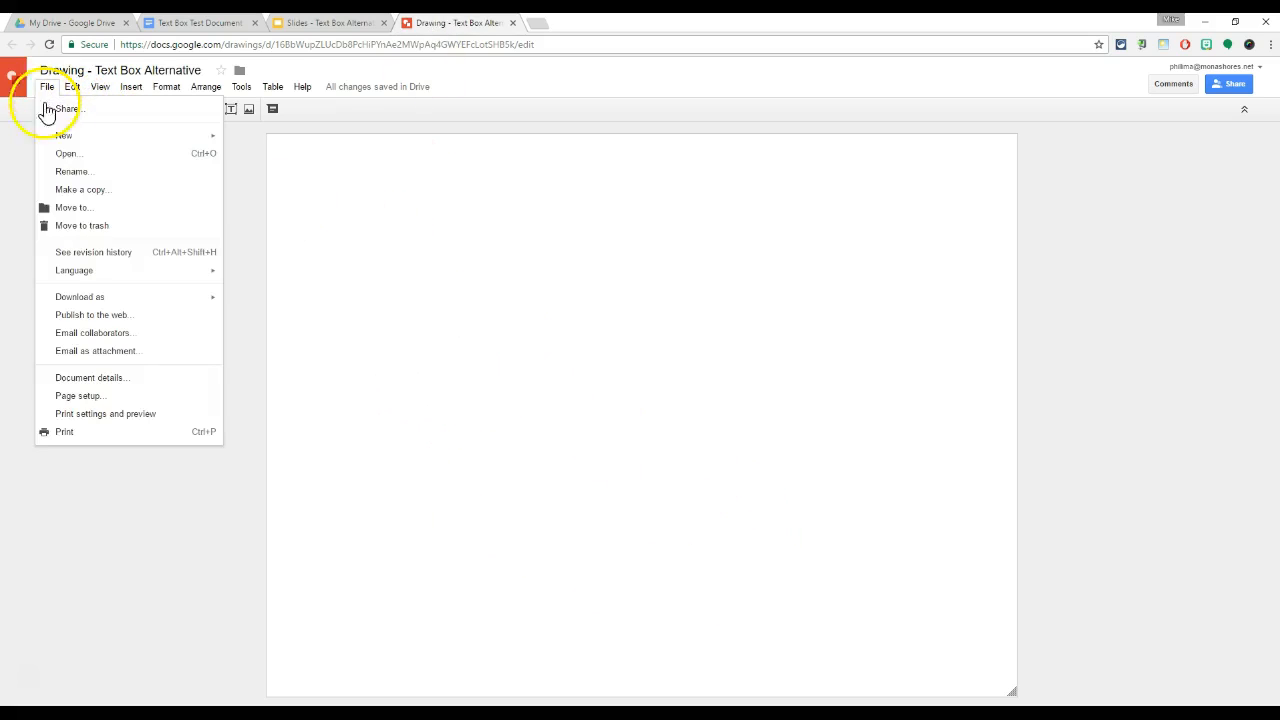
pyautogui.click(82, 397)
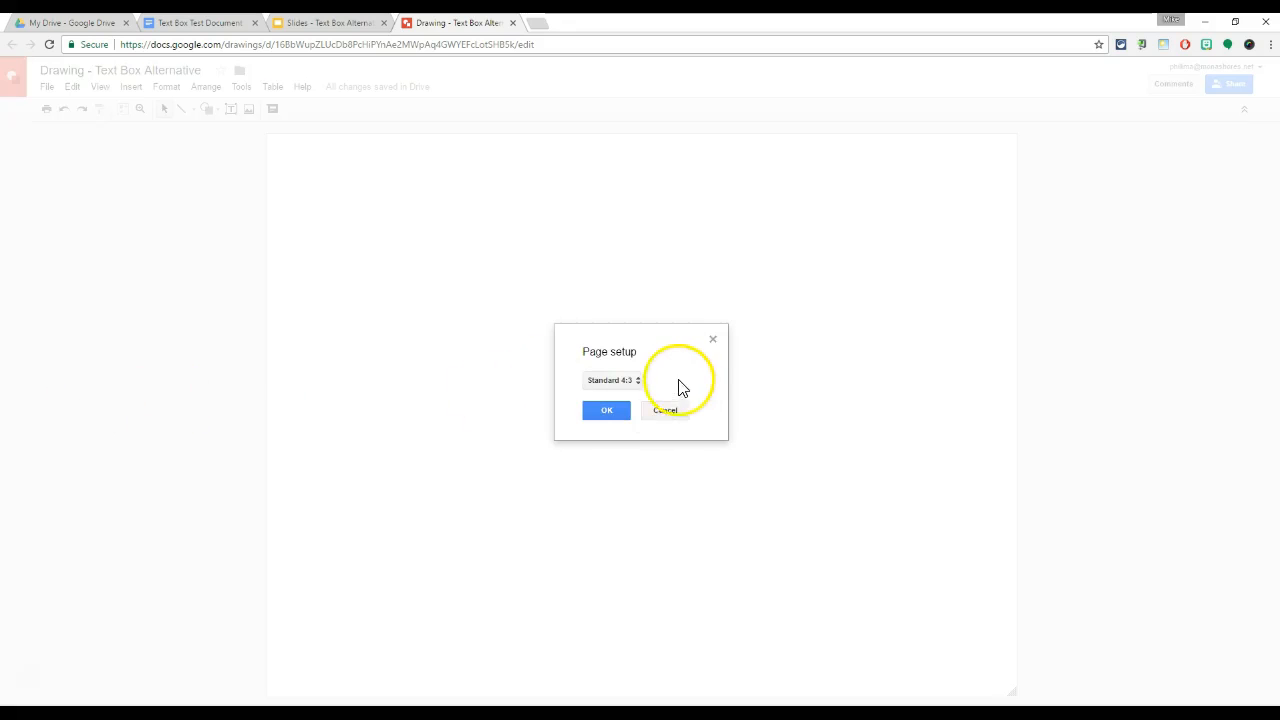
pyautogui.click(634, 382)
pyautogui.click(620, 437)
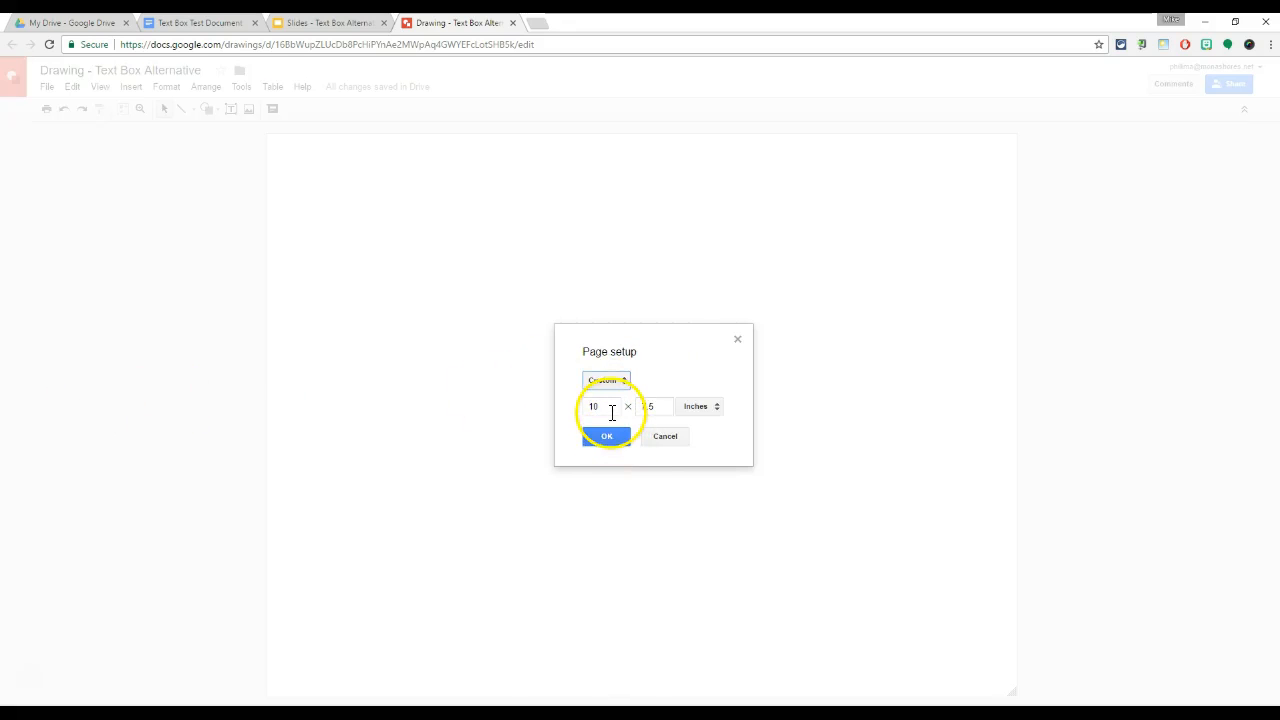
pyautogui.click(611, 408)
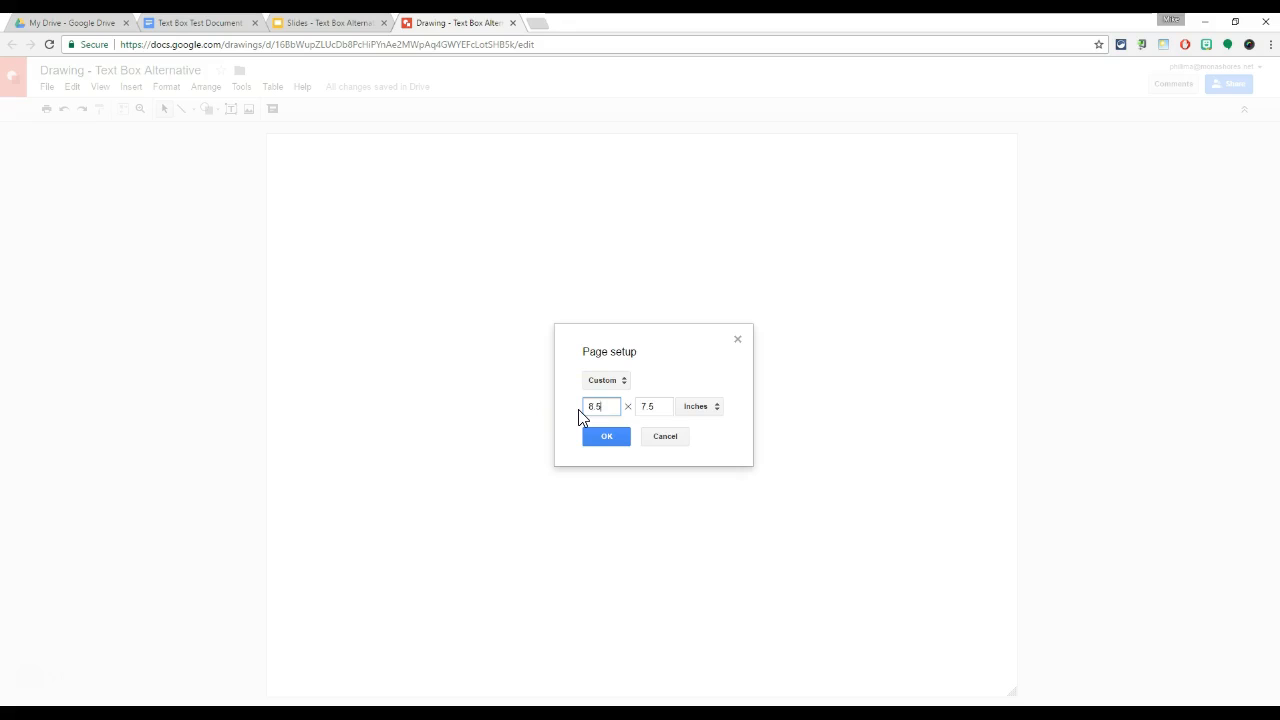
pyautogui.press('Tab')
pyautogui.write('11')
pyautogui.click(603, 437)
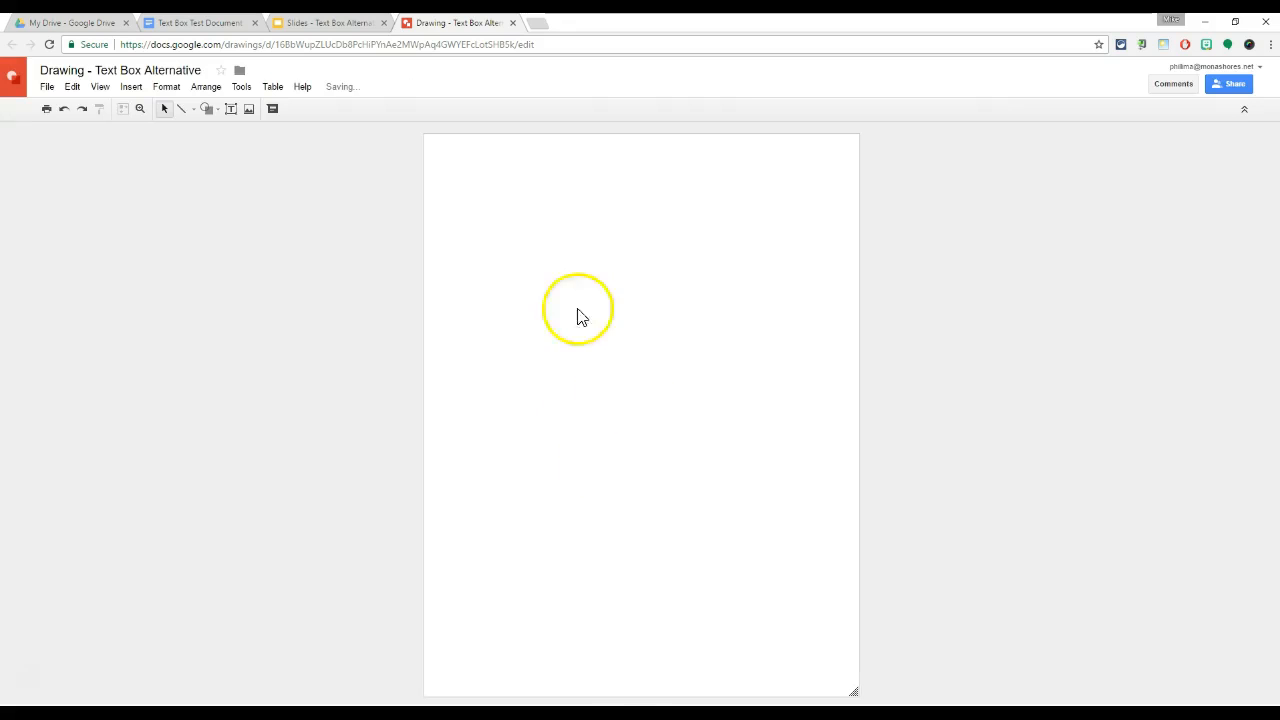
# Step: Make the drawing page's background transparent and change it back to solid white
pyautogui.rightClick(584, 372)
pyautogui.moveTo(699, 470)
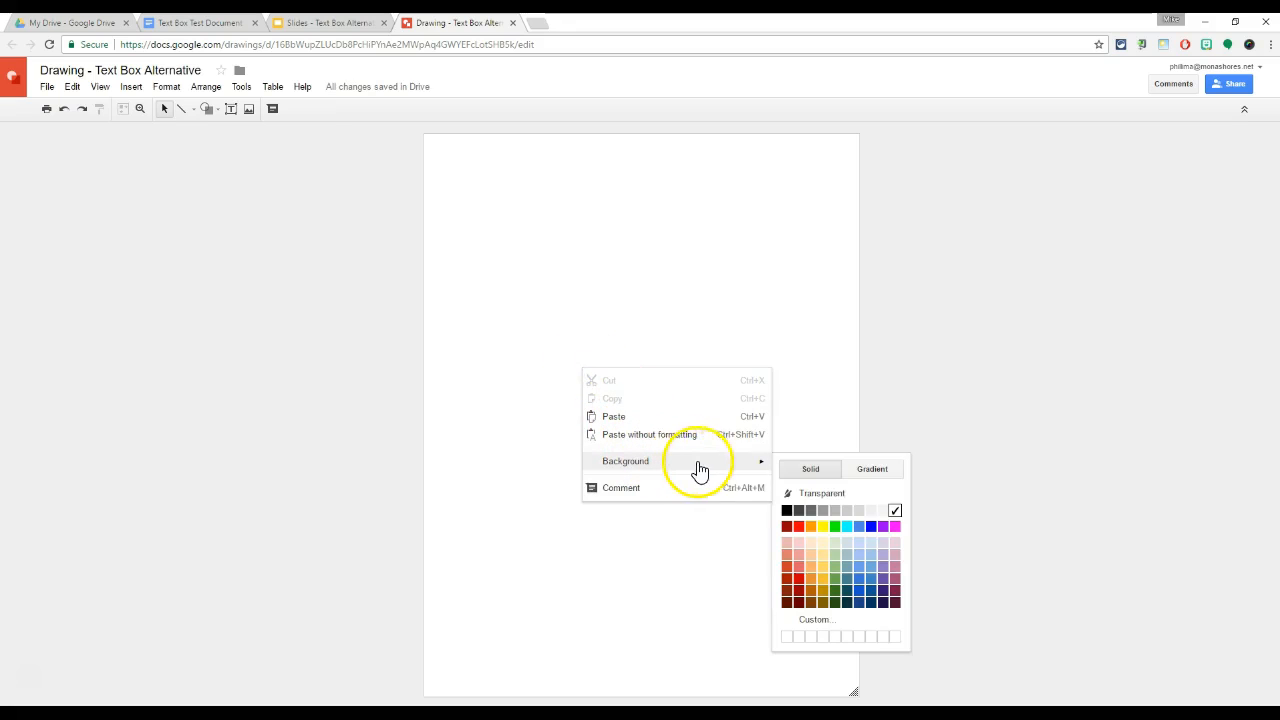
pyautogui.click(792, 492)
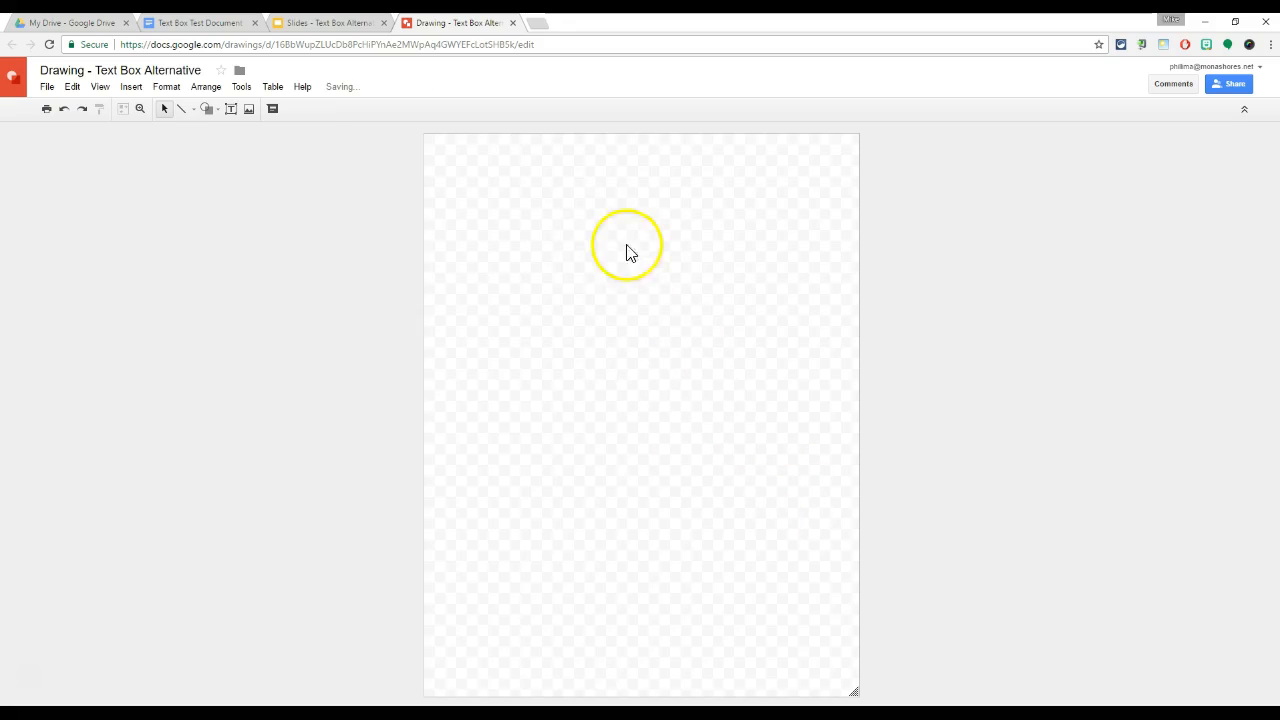
pyautogui.rightClick(610, 369)
pyautogui.moveTo(752, 466)
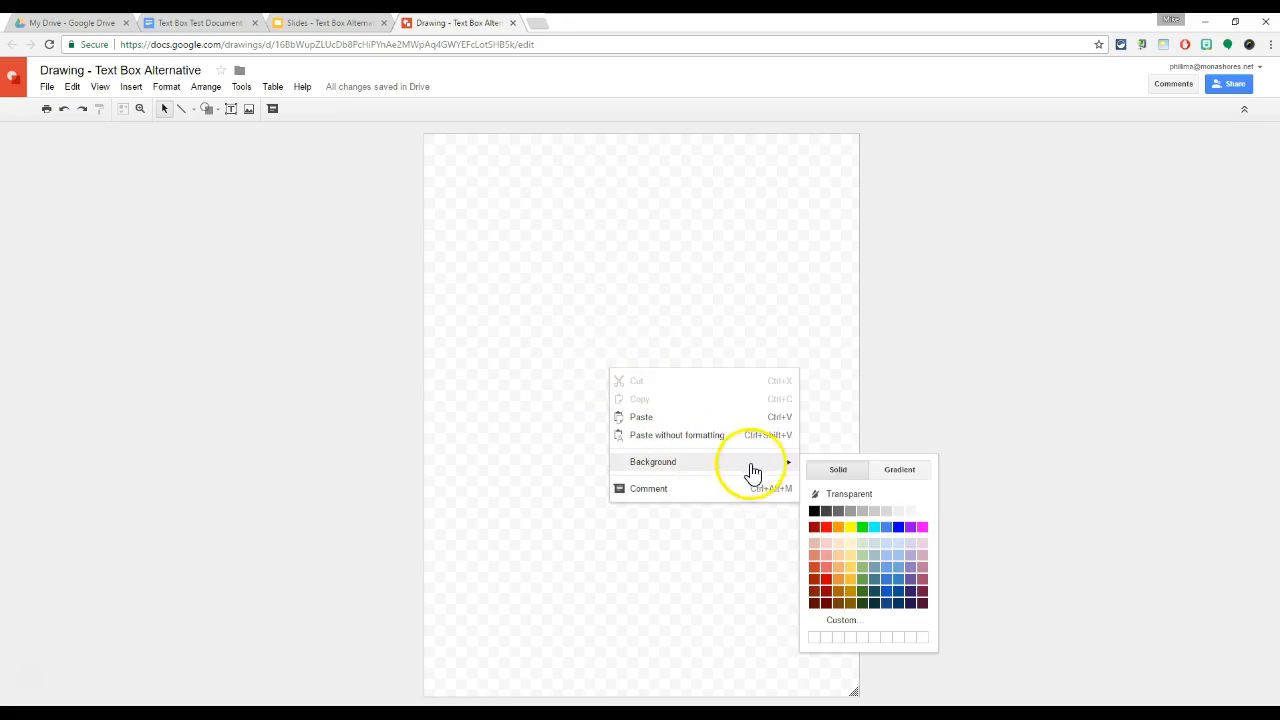
pyautogui.click(922, 513)
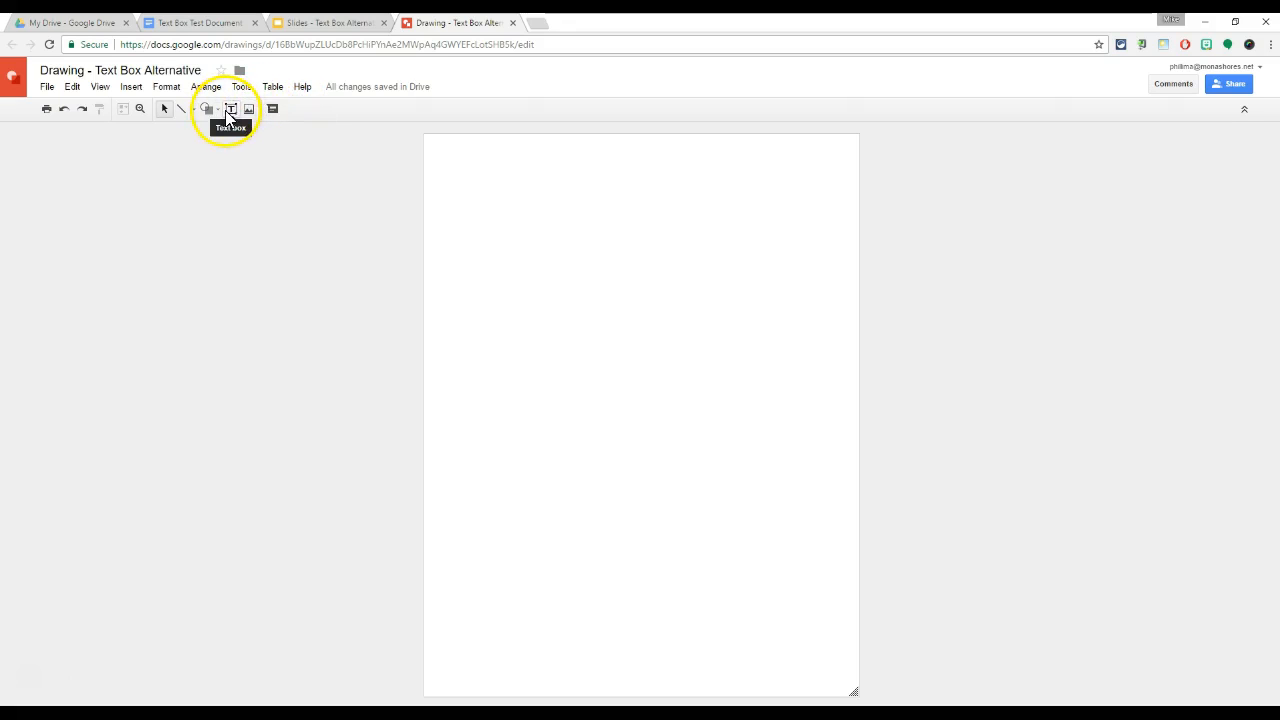
# Step: Add a wide text box across the top of the page with "Name:" and "Hour:" blank lines on one row, and reduce its height slightly
pyautogui.click(230, 109)
pyautogui.moveTo(437, 149); pyautogui.dragTo(846, 203)
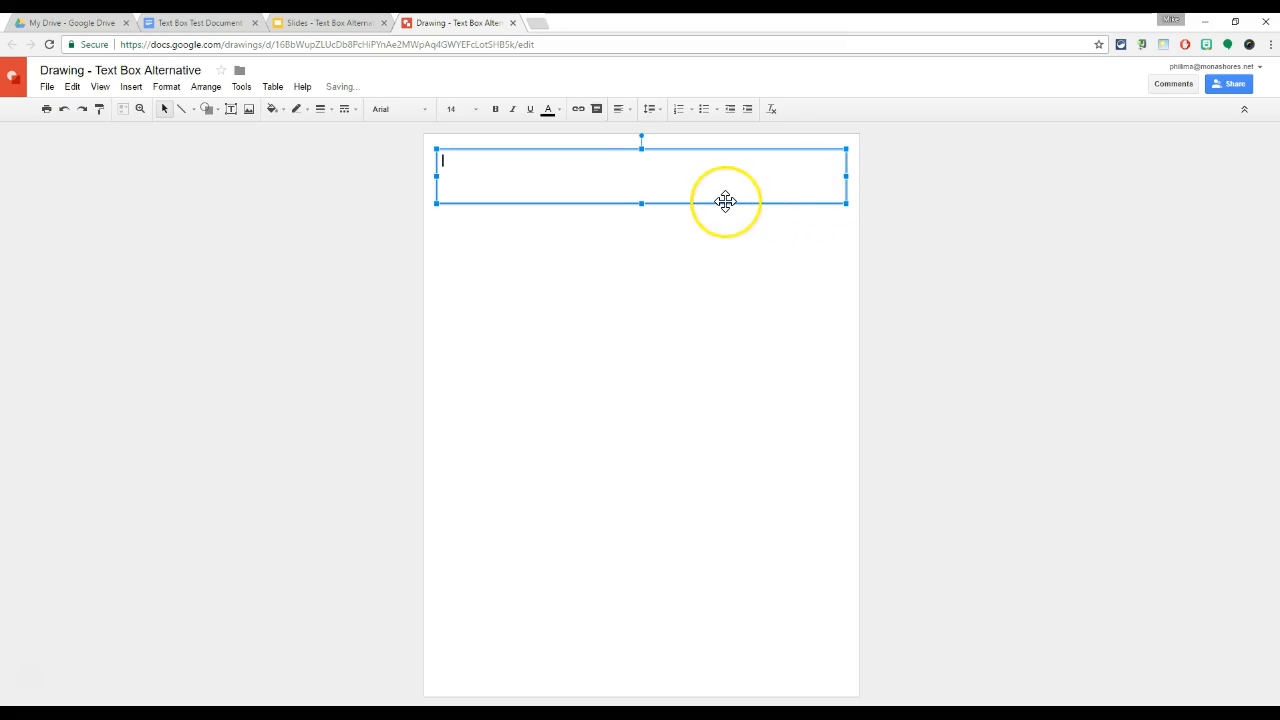
pyautogui.write('N')
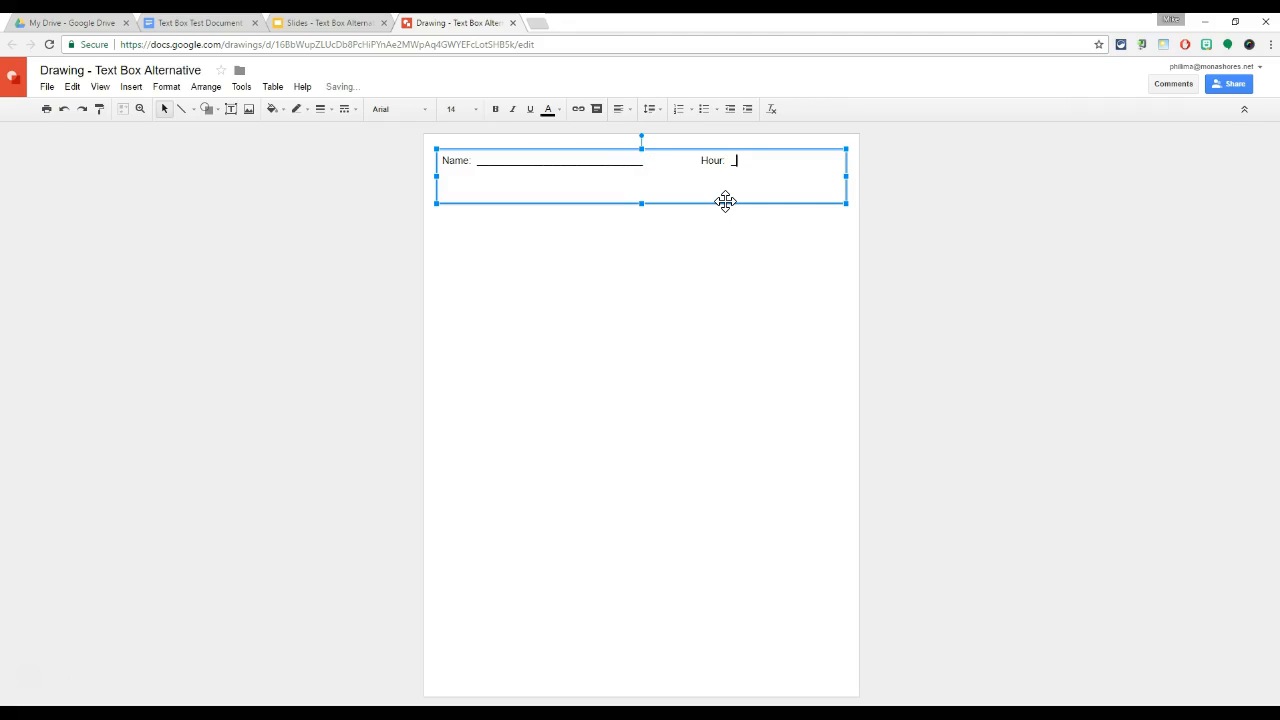
pyautogui.write('_______________')
pyautogui.press('BackSpace')
pyautogui.press('BackSpace')
pyautogui.press('BackSpace')
pyautogui.press('BackSpace')
pyautogui.press('BackSpace')
pyautogui.moveTo(642, 204); pyautogui.dragTo(641, 190)
pyautogui.click(566, 254)
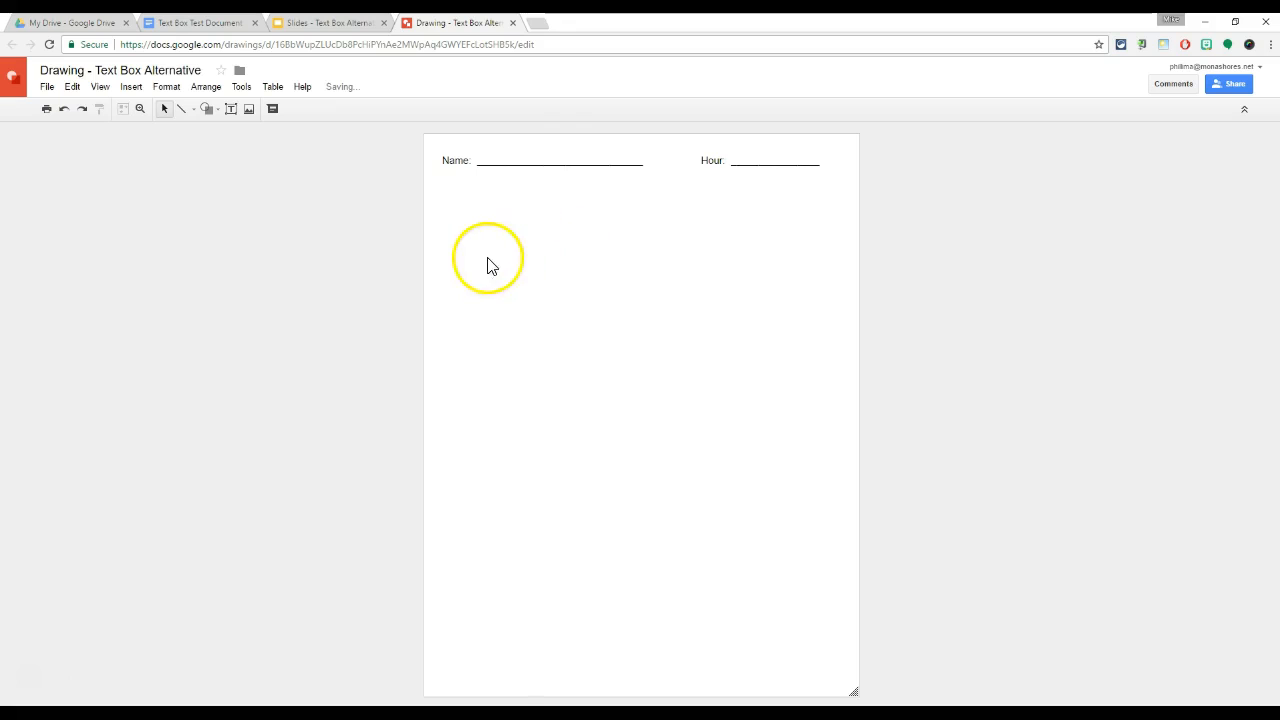
# Step: Draw a right triangle on the page below the Name and Hour line
pyautogui.click(209, 112)
pyautogui.moveTo(237, 135)
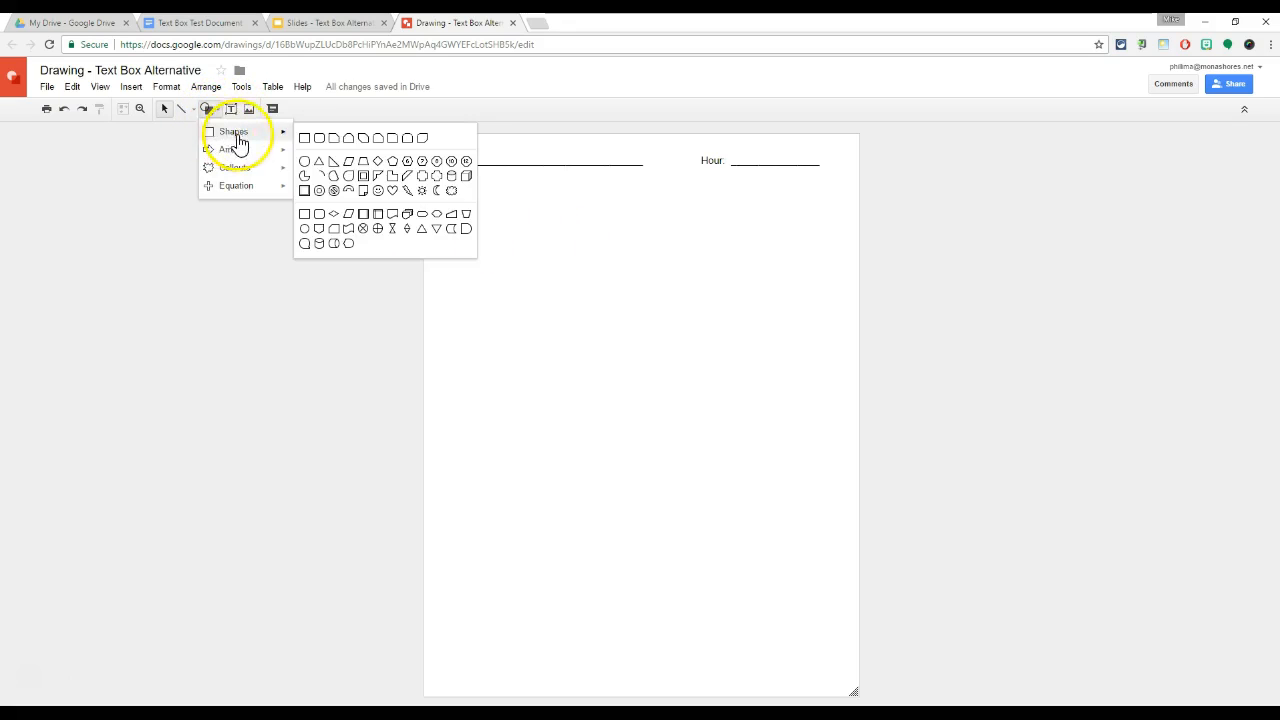
pyautogui.click(333, 162)
pyautogui.moveTo(509, 297); pyautogui.dragTo(649, 413)
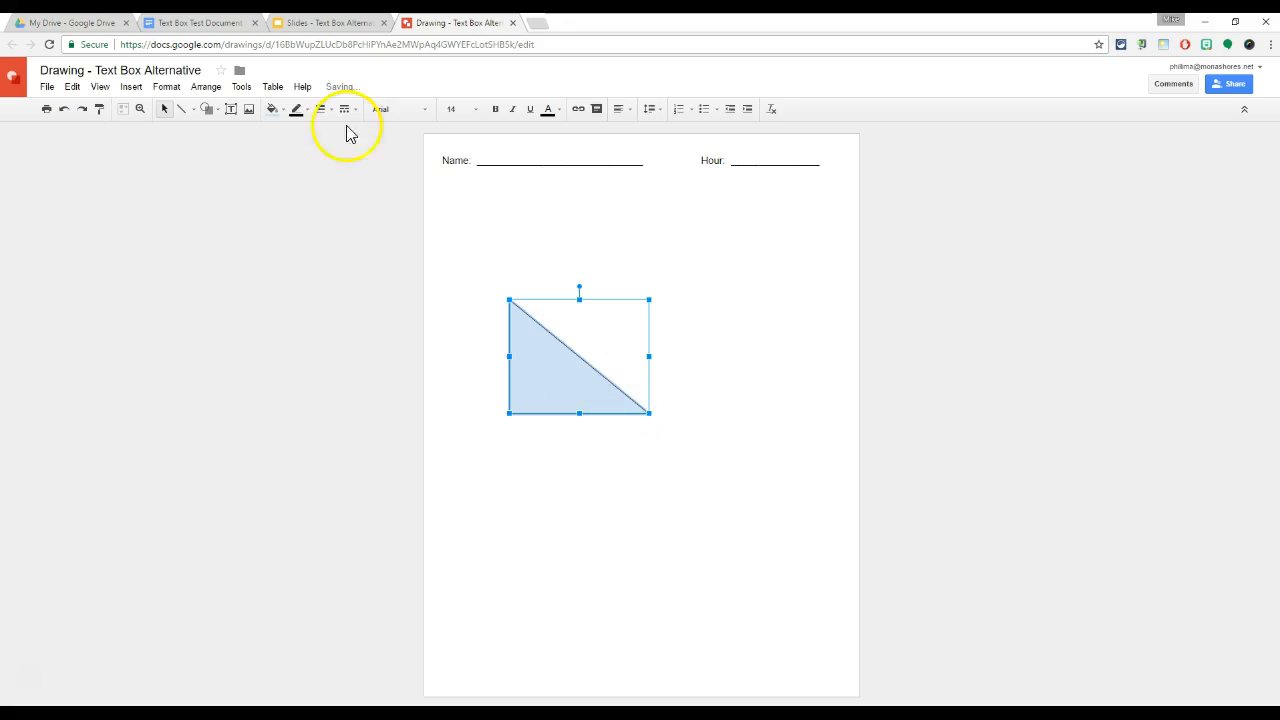
# Step: Give the triangle a red fill and a blue outline
pyautogui.click(280, 110)
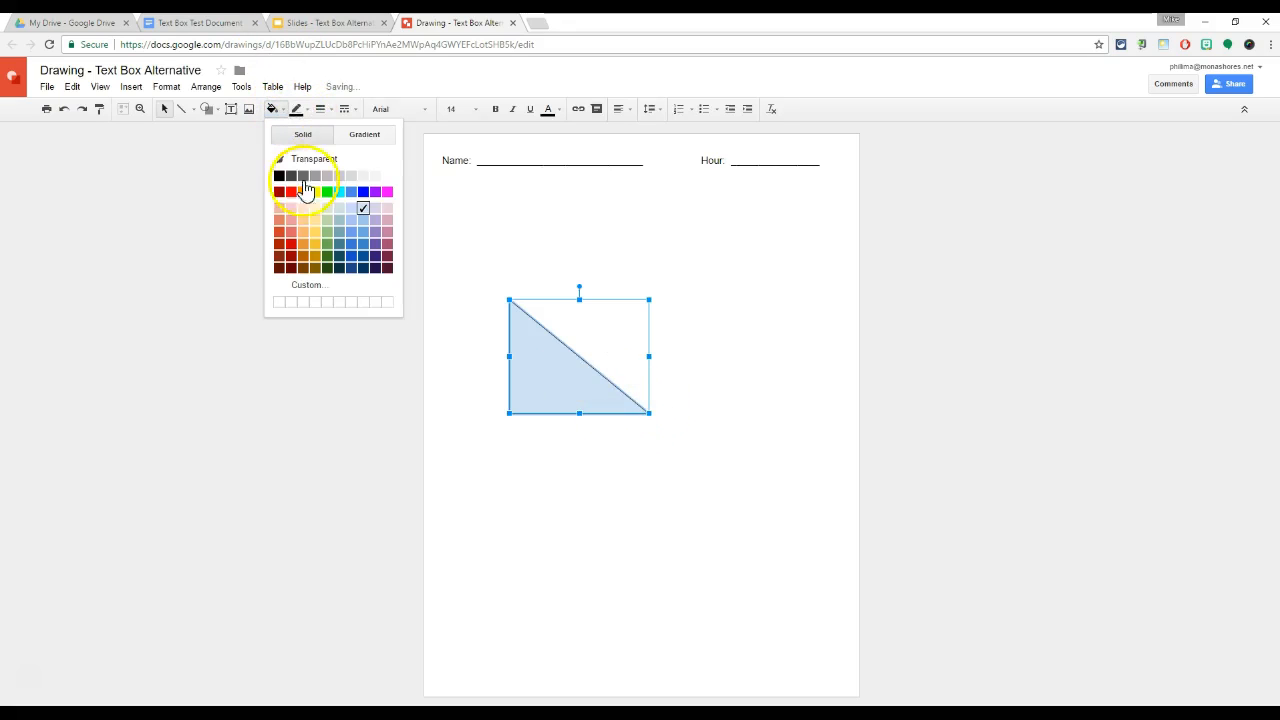
pyautogui.click(291, 191)
pyautogui.click(308, 111)
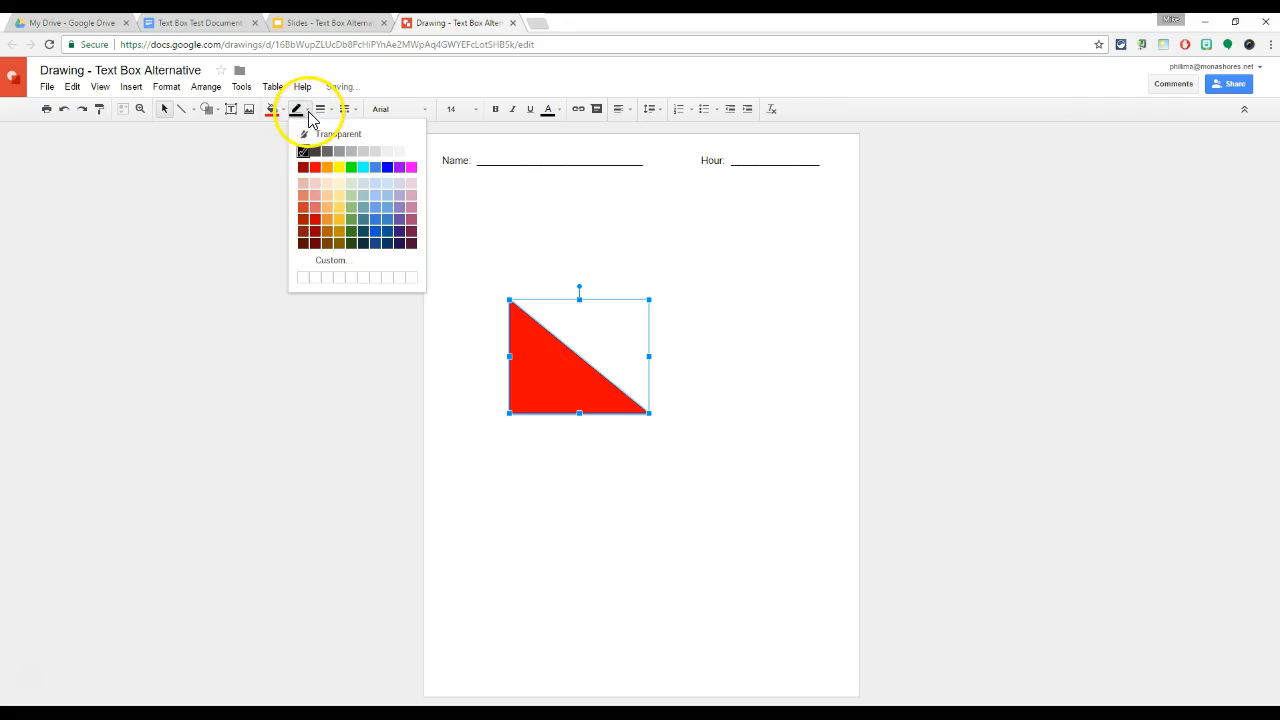
pyautogui.click(373, 168)
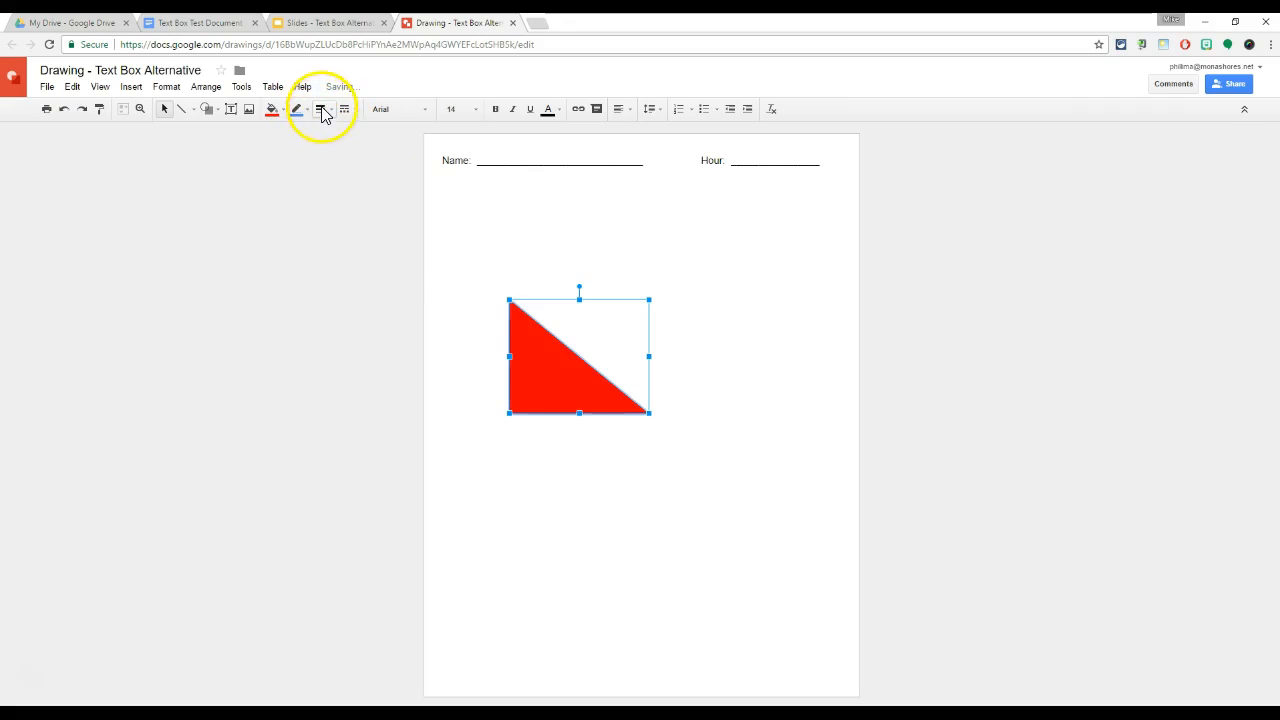
# Step: Thicken the triangle's outline and change it to a dashed line style
pyautogui.click(322, 114)
pyautogui.click(340, 192)
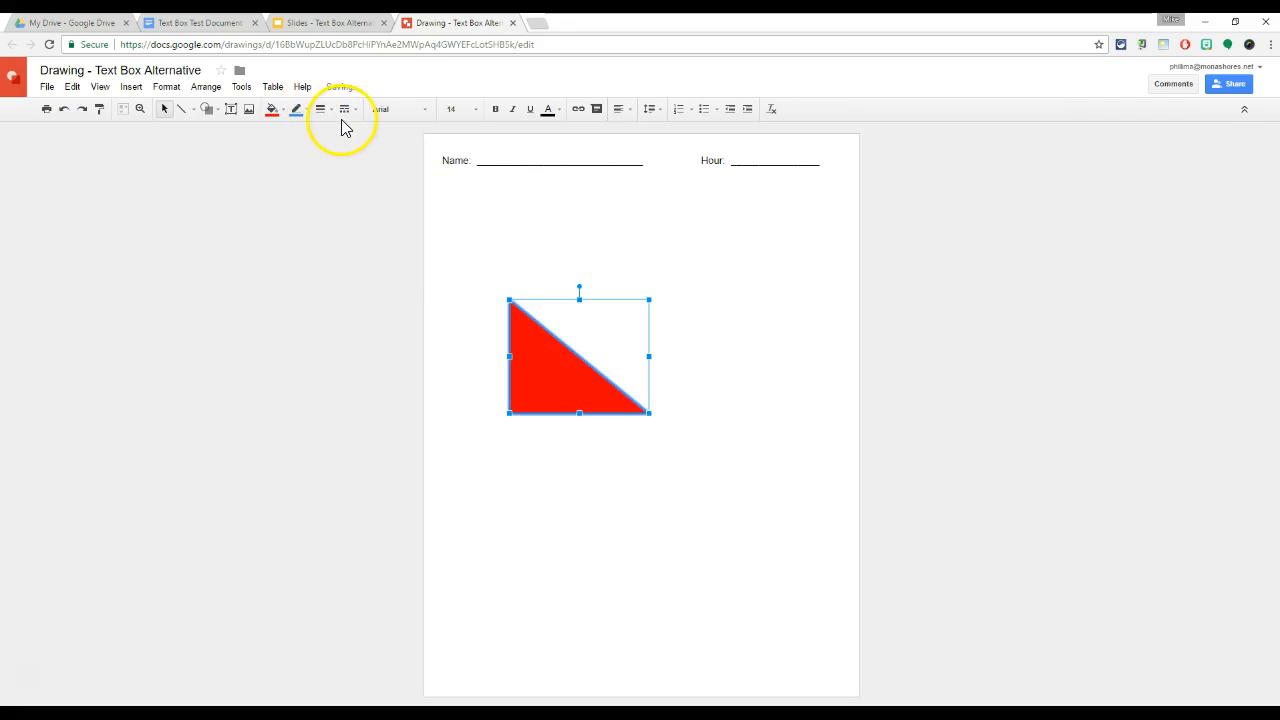
pyautogui.click(344, 110)
pyautogui.click(370, 157)
pyautogui.click(697, 355)
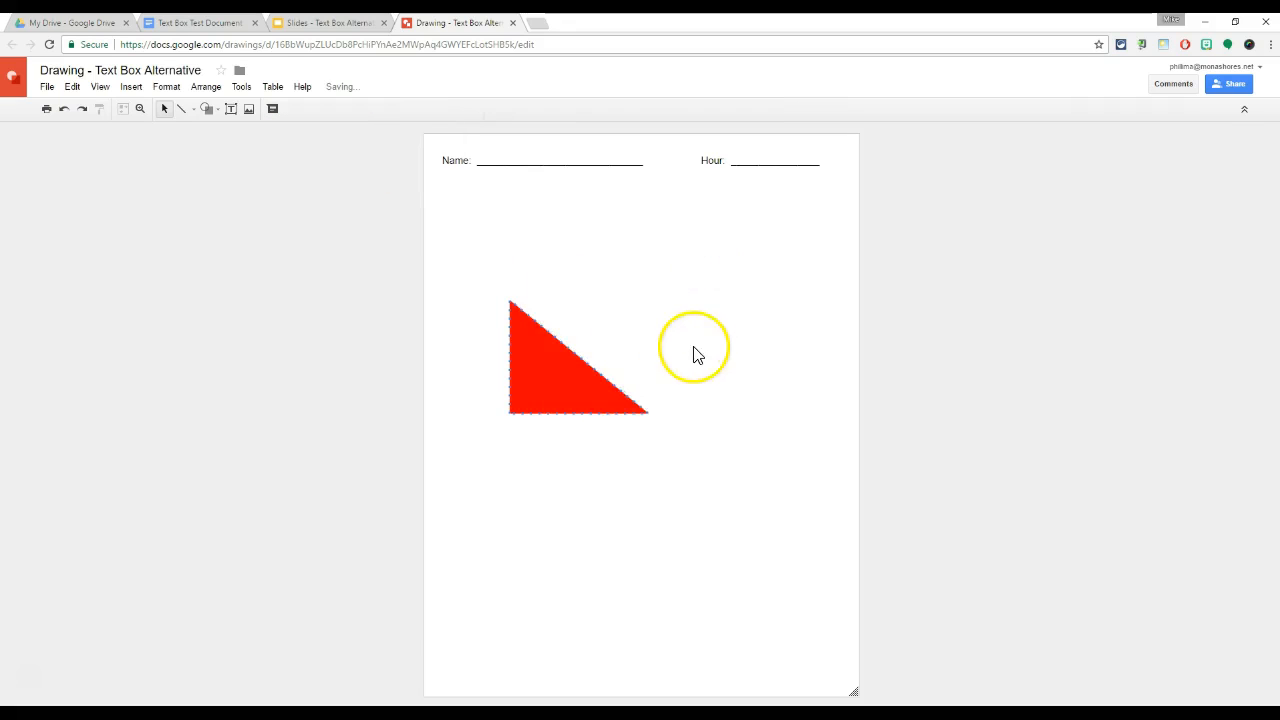
# Step: Label the triangle with small text boxes, "5y" beside its hypotenuse and "6x" below its base
pyautogui.click(232, 112)
pyautogui.moveTo(580, 323); pyautogui.dragTo(602, 347)
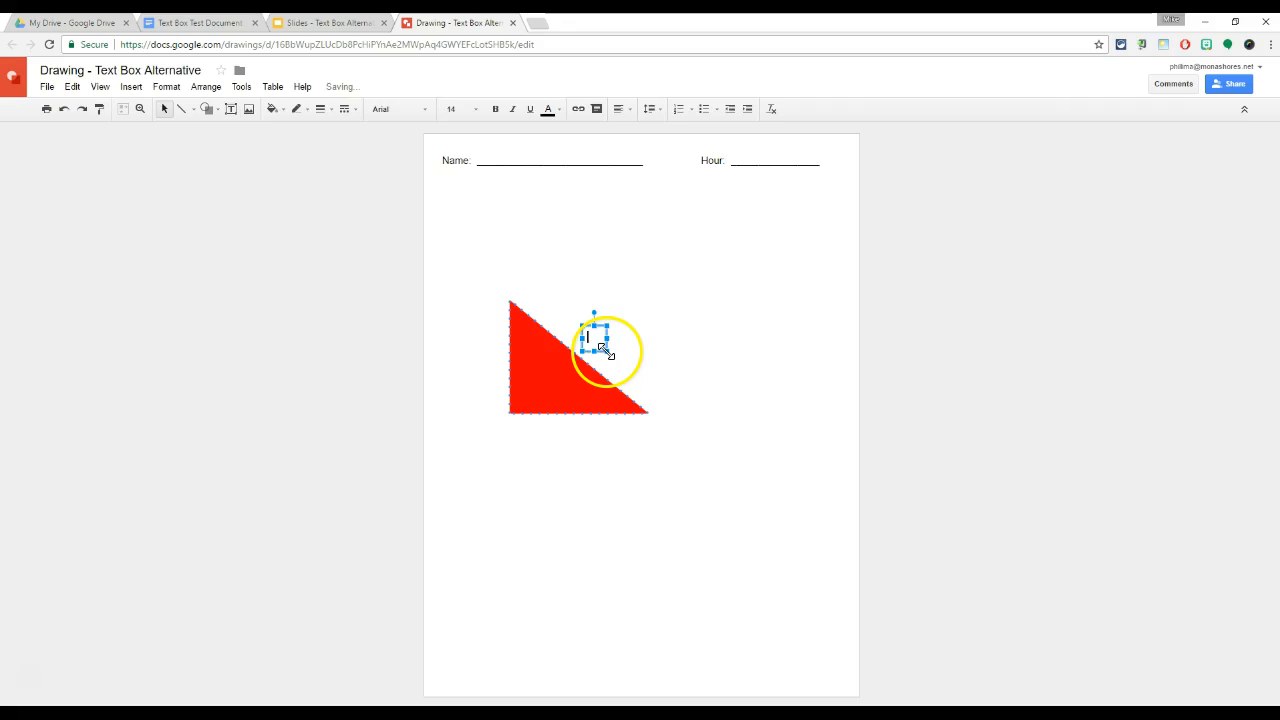
pyautogui.write('5y')
pyautogui.click(232, 110)
pyautogui.moveTo(550, 432); pyautogui.dragTo(586, 457)
pyautogui.write('6x')
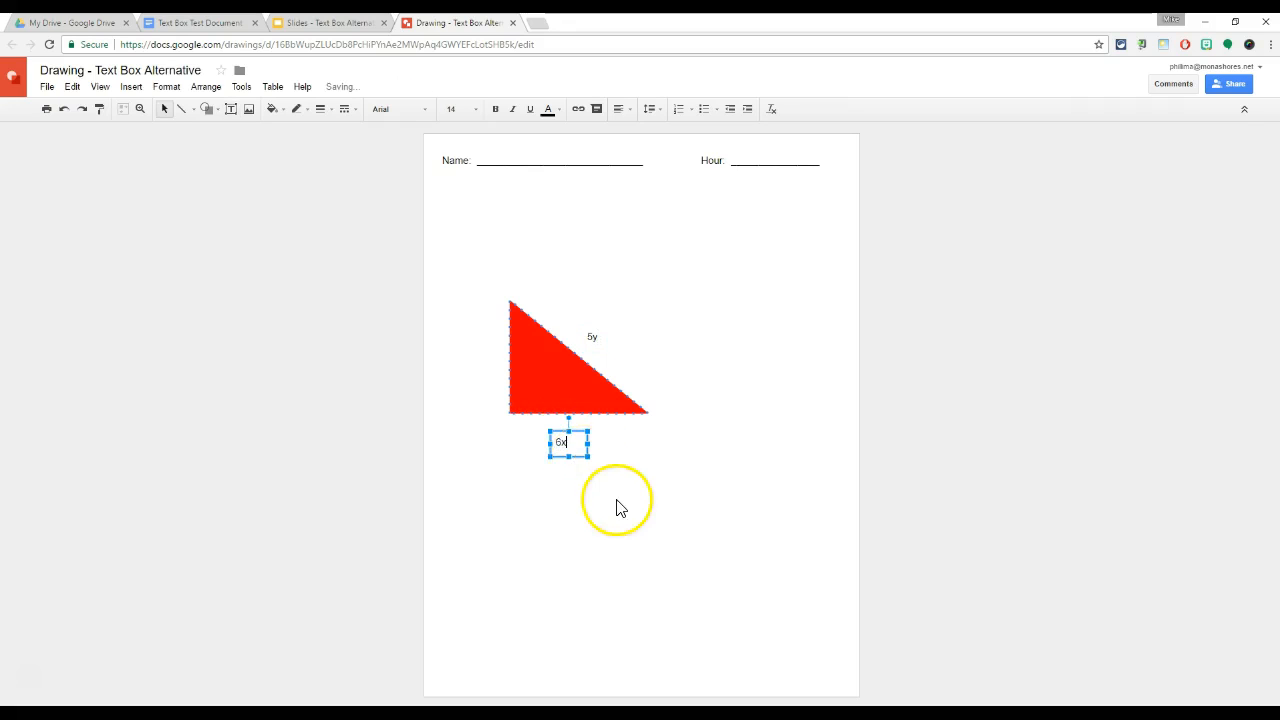
pyautogui.click(591, 495)
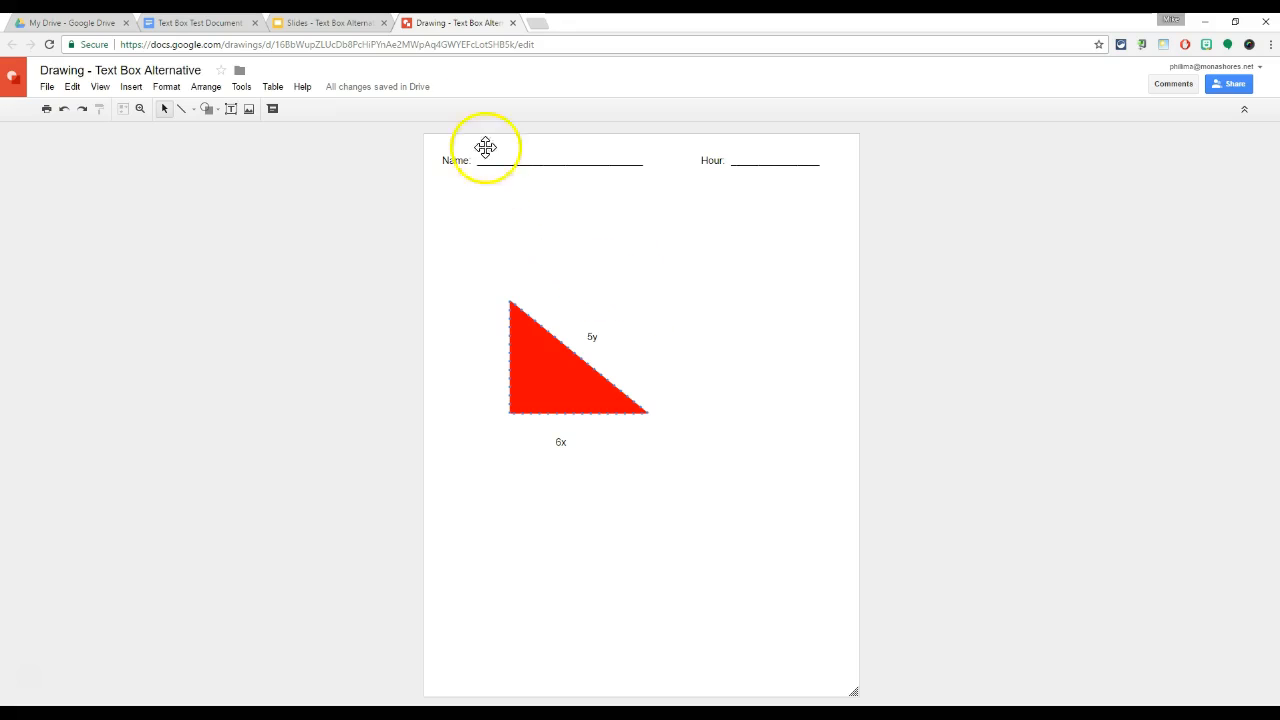
# Step: Compare the Docs document's insert options with the finished worksheet pages in Google Slides and Google Drawings
pyautogui.click(318, 23)
pyautogui.click(440, 25)
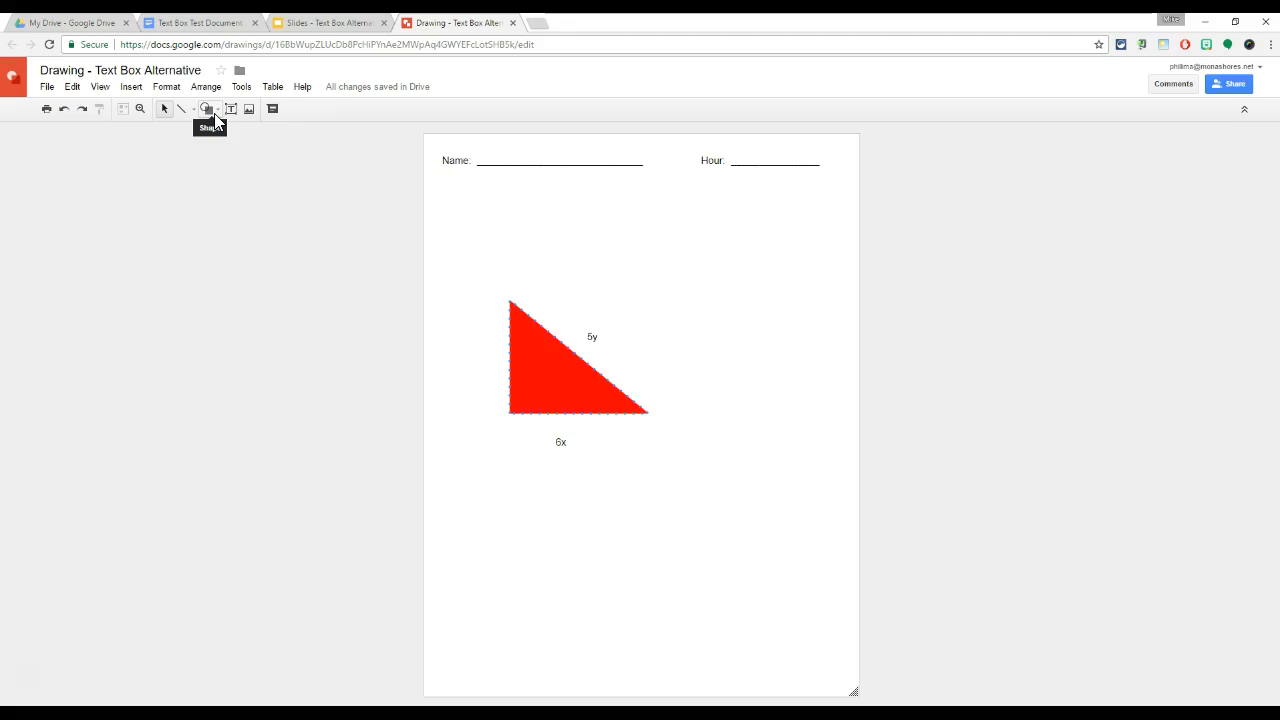
pyautogui.click(307, 183)
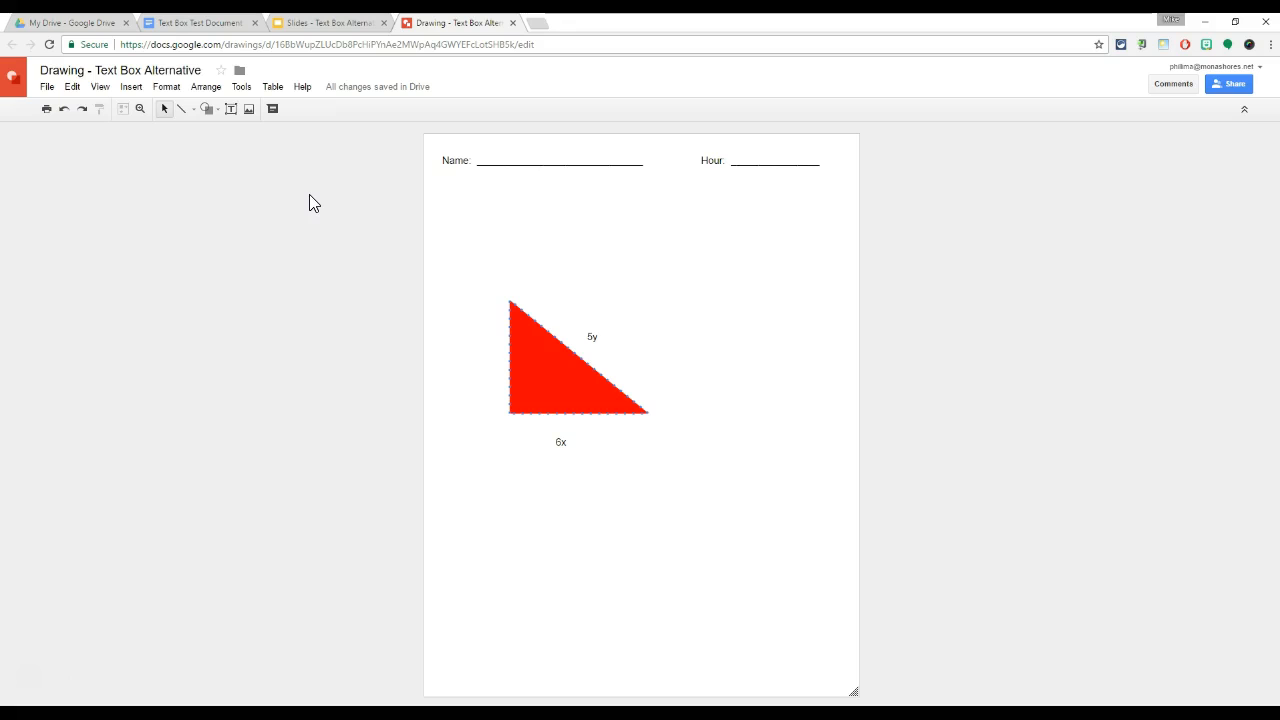
pyautogui.click(211, 24)
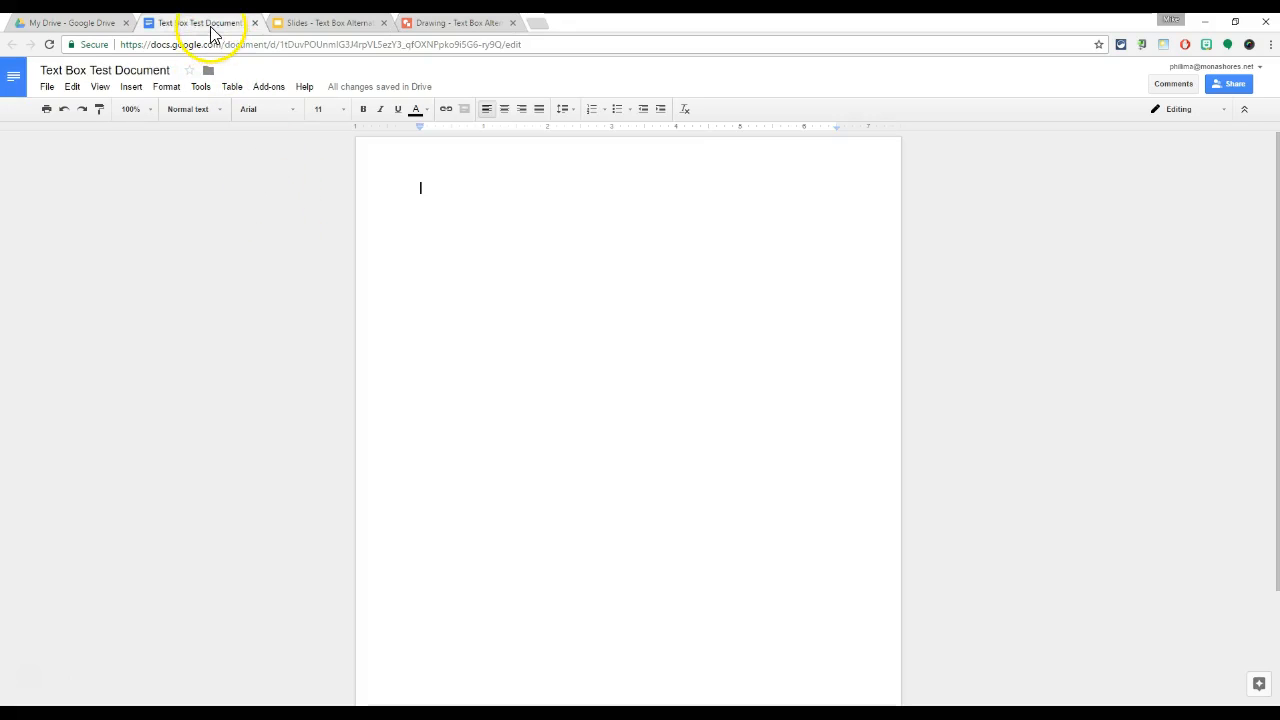
pyautogui.click(132, 87)
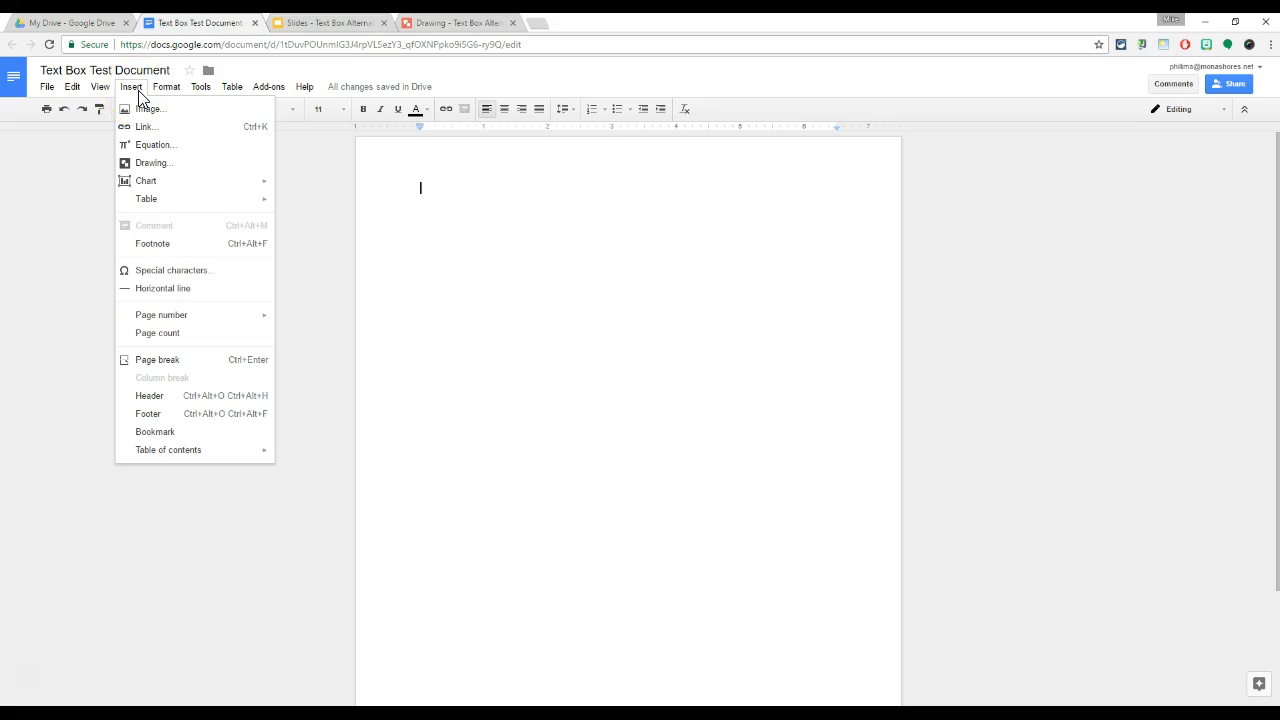
pyautogui.click(330, 22)
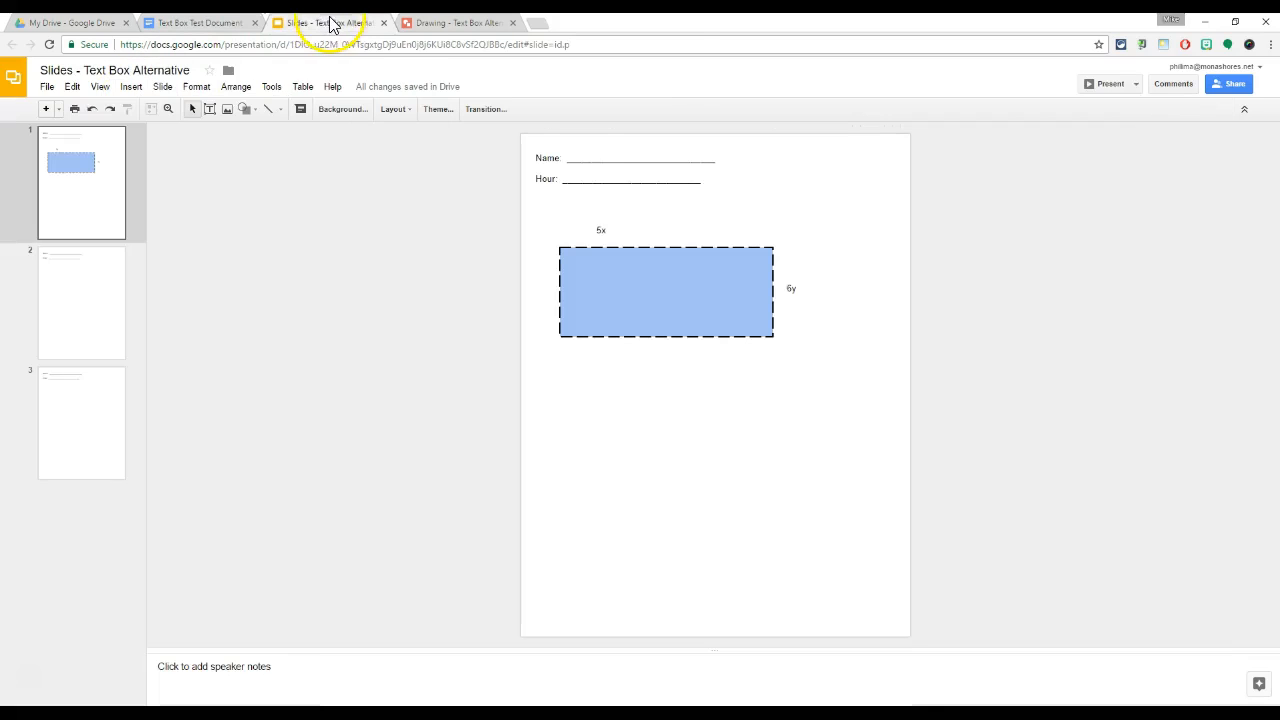
pyautogui.click(465, 27)
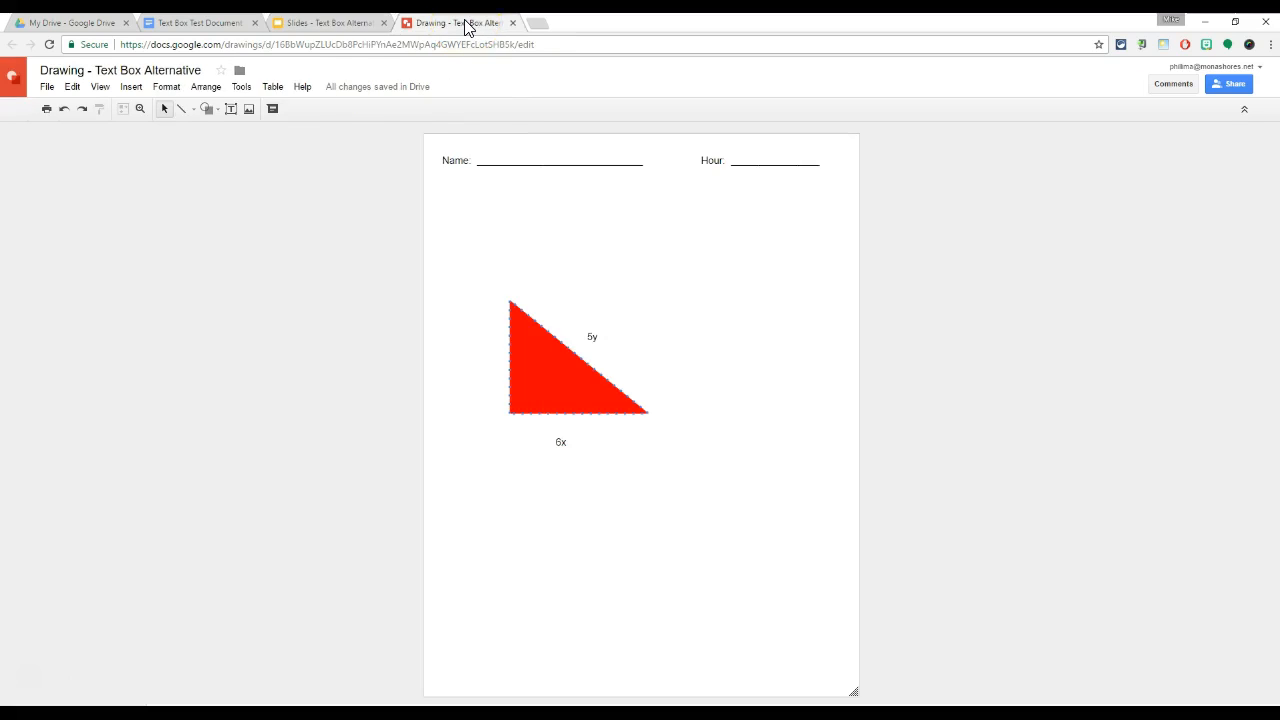